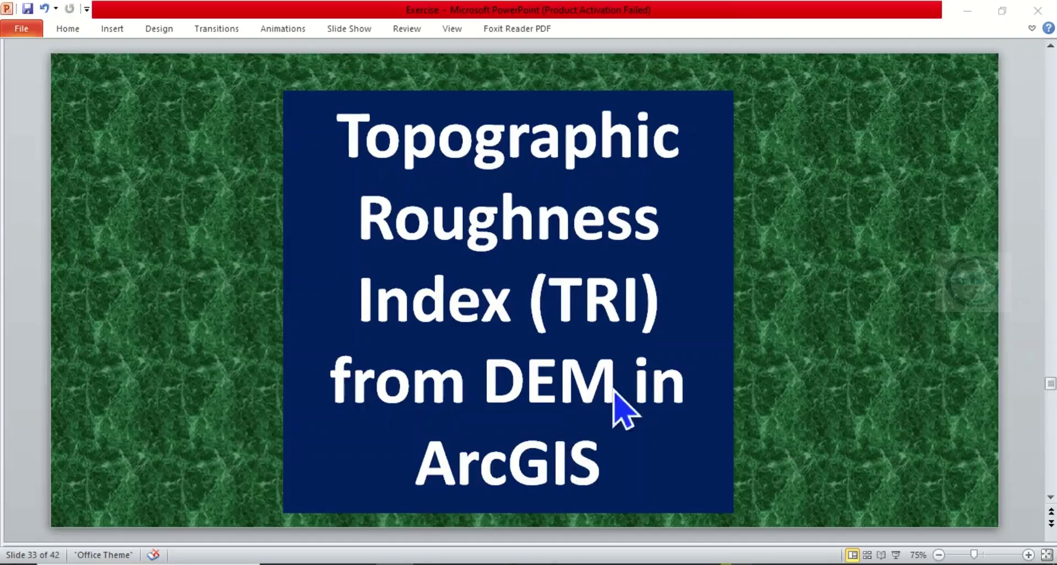
Step: Review the TRI steps 1–6 and the formula in Word, then return to ArcMap
click(969, 17)
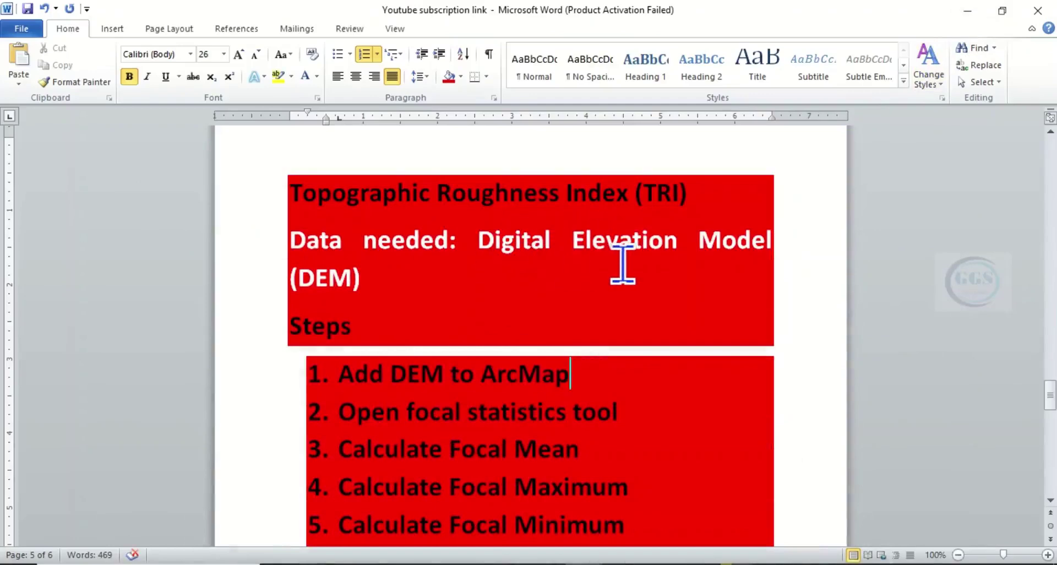
scroll(624, 263, down, 3)
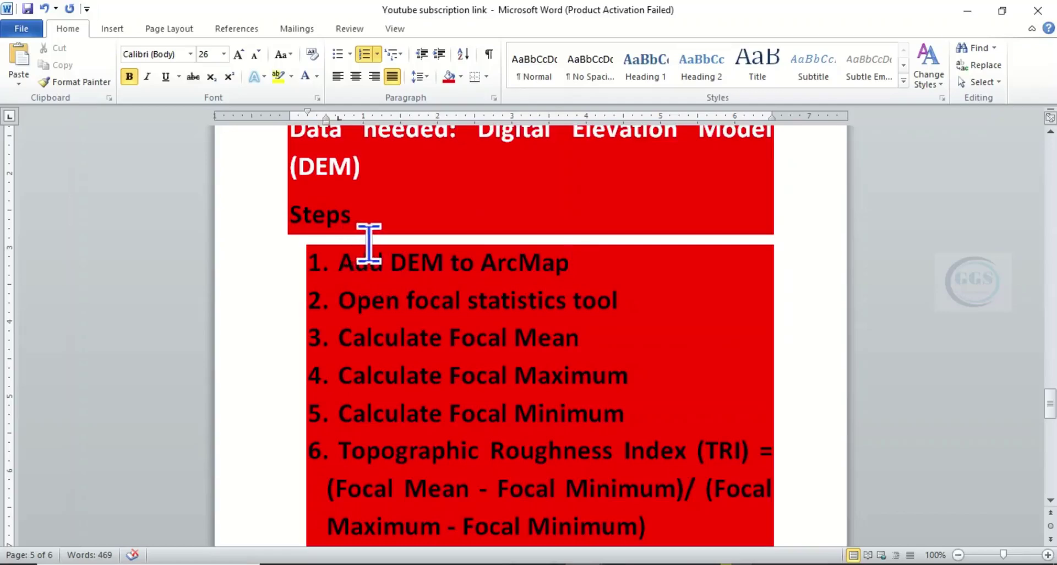
scroll(375, 243, down, 1)
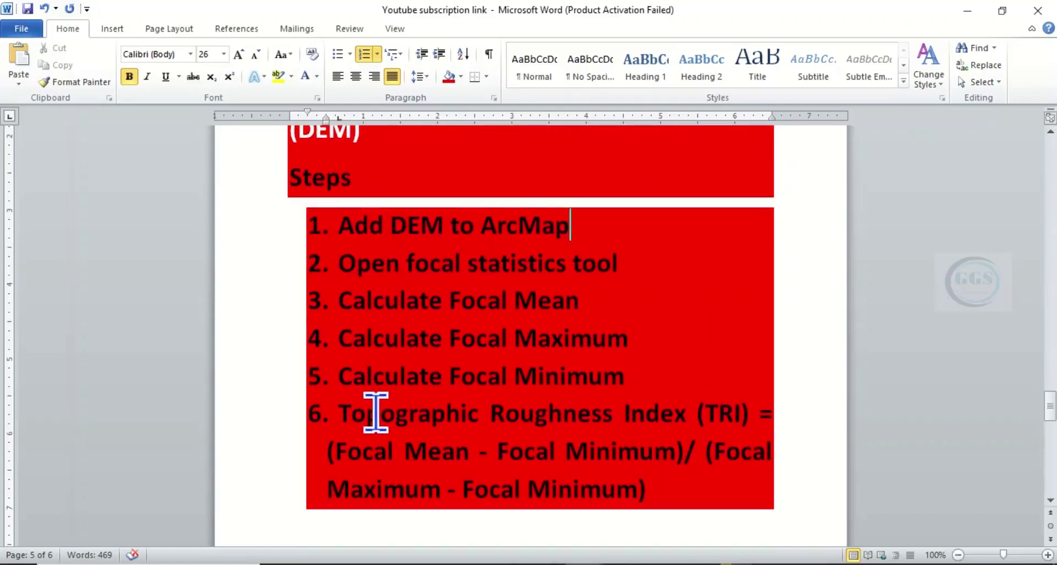
click(967, 11)
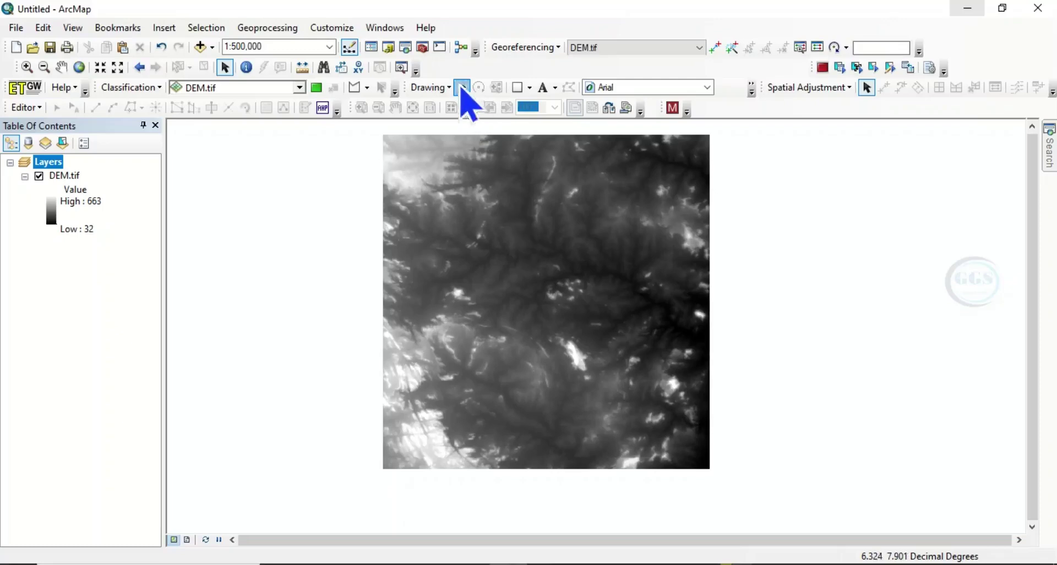
Step: Expand Spatial Analyst Tools > Neighborhood in ArcToolbox to reveal Focal Statistics
click(423, 48)
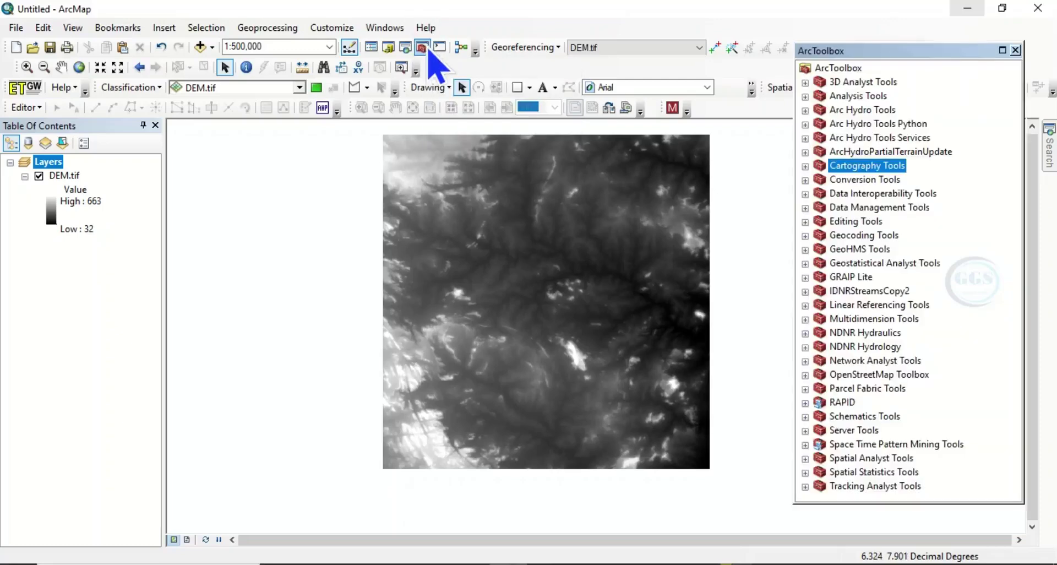
click(805, 458)
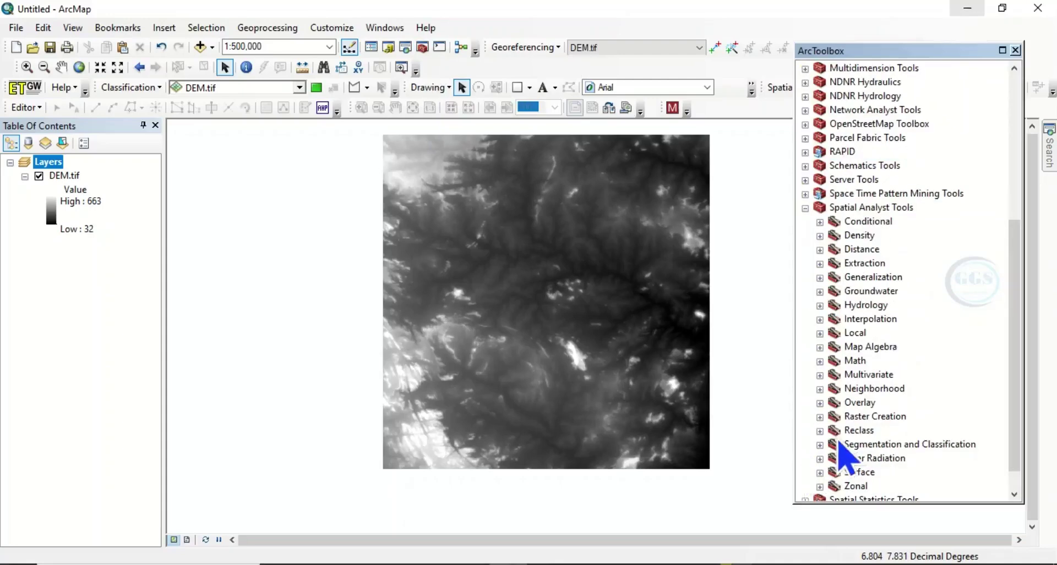
click(820, 390)
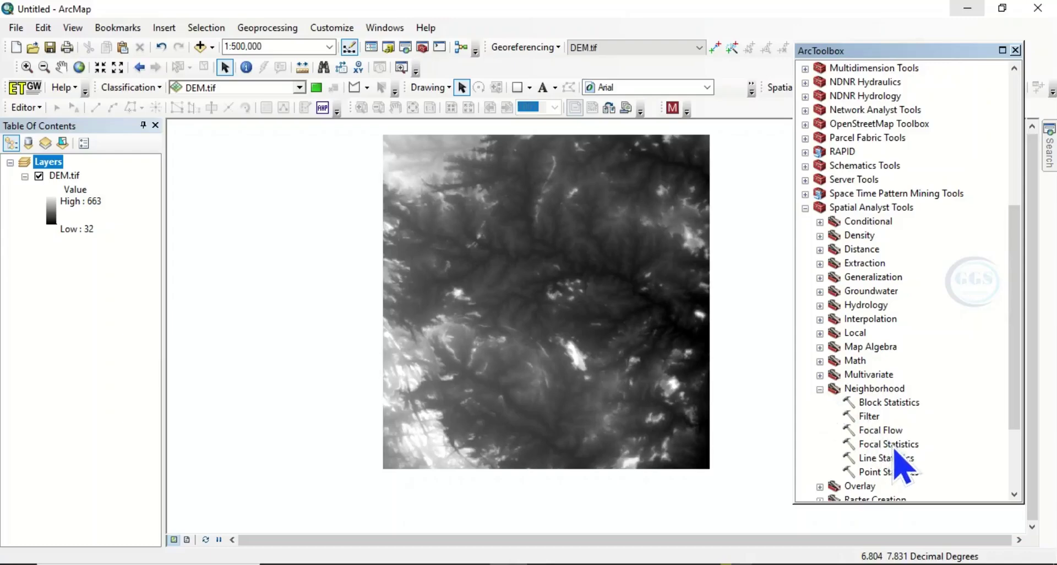
mouse_move(698, 563)
mouse_move(576, 558)
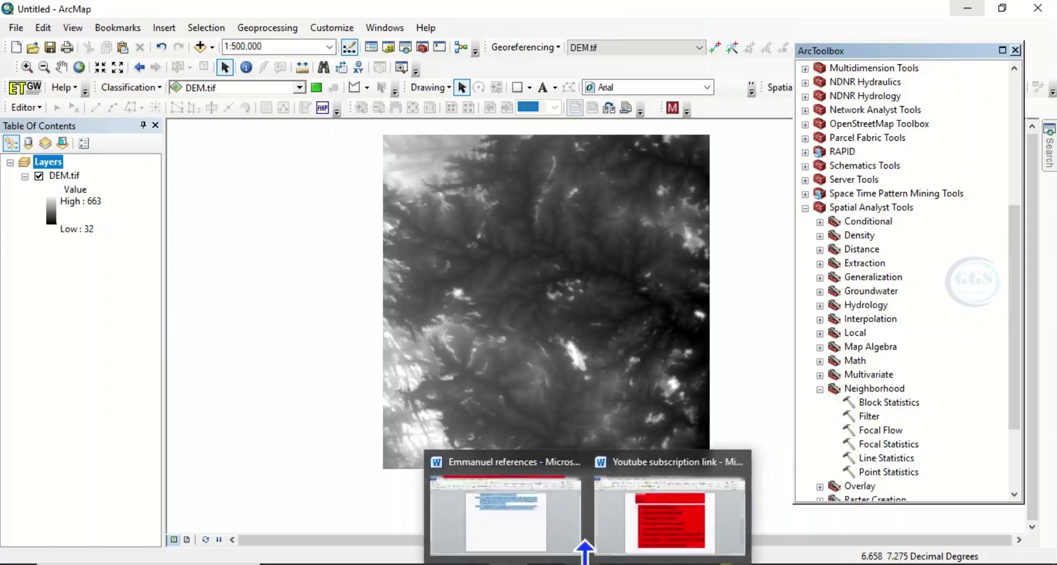
click(655, 537)
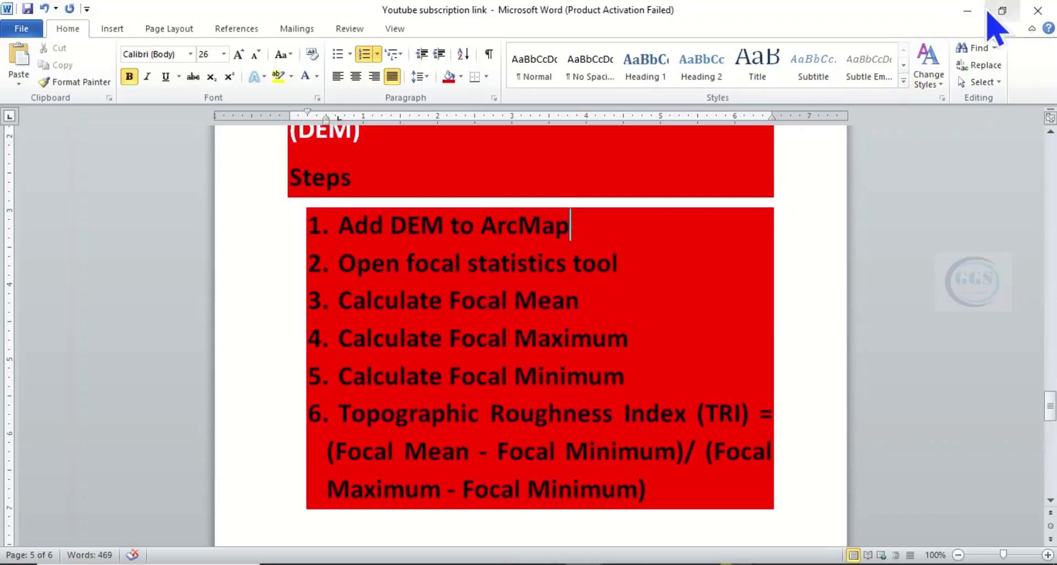
click(967, 11)
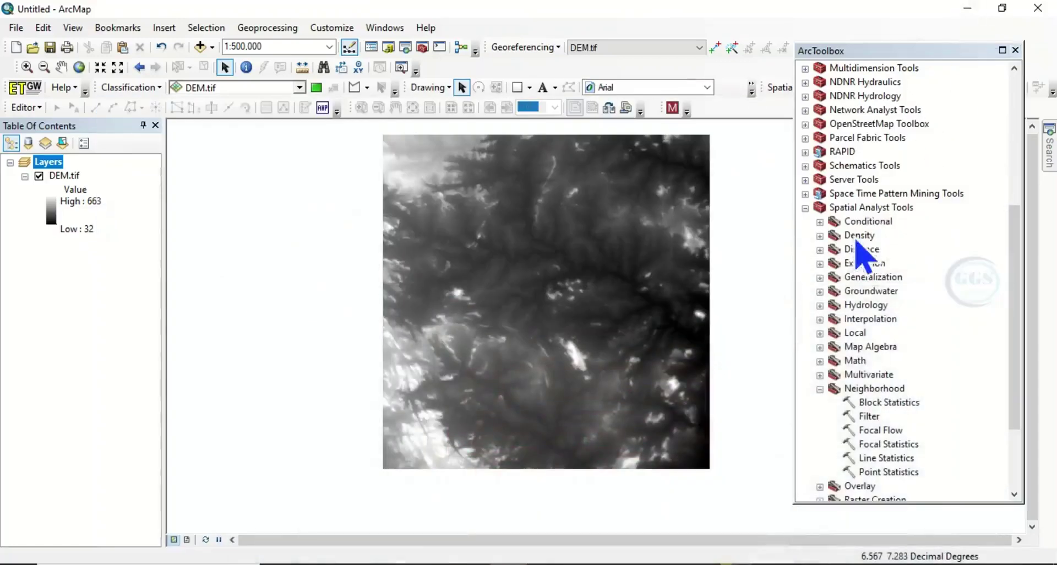
Step: Set up Focal Statistics with DEM.tif as input and output Focal_Mean in EXERCISE
double_click(884, 446)
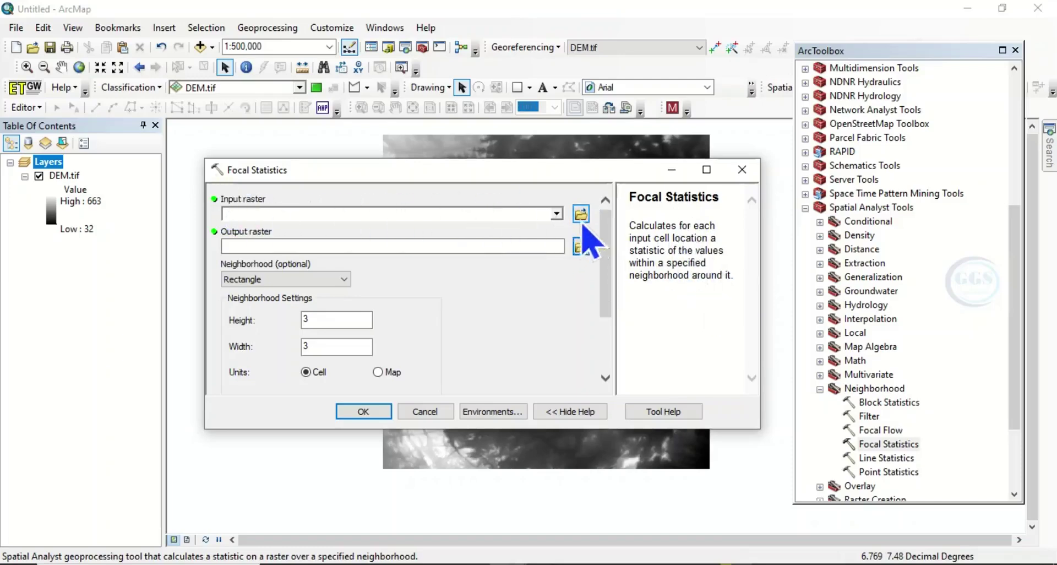
click(557, 214)
click(270, 228)
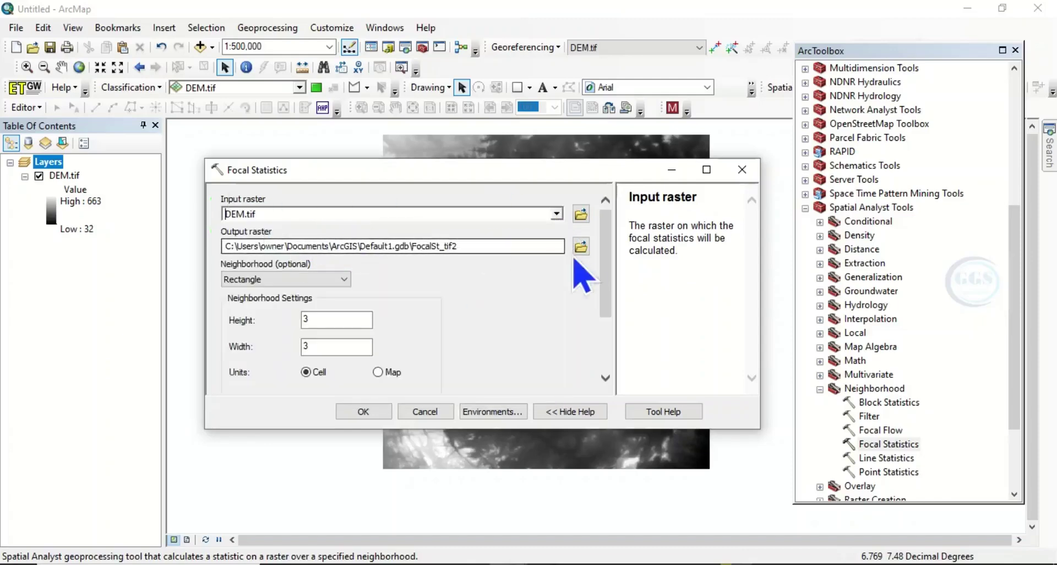
click(581, 248)
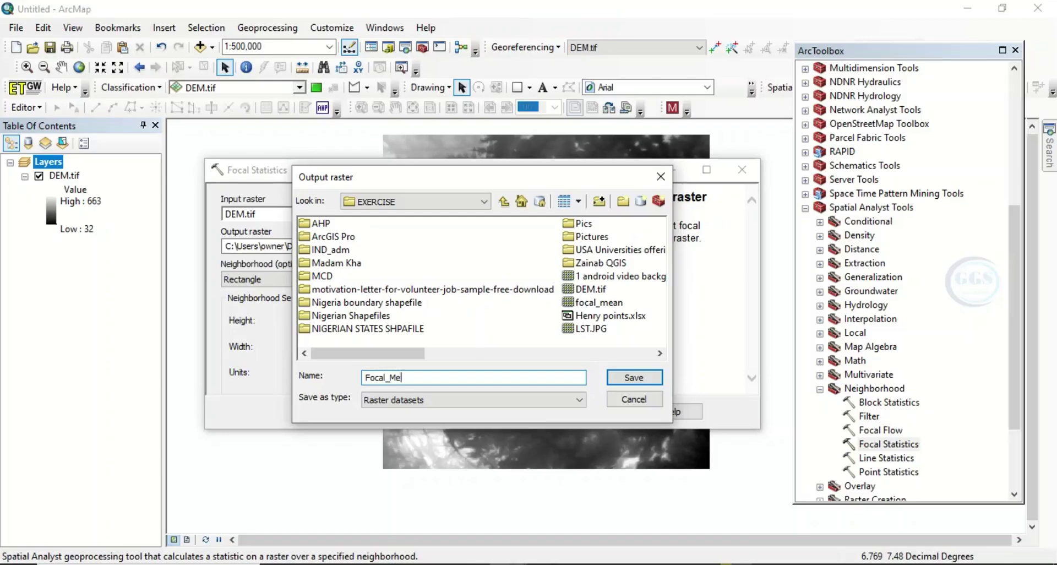
click(629, 377)
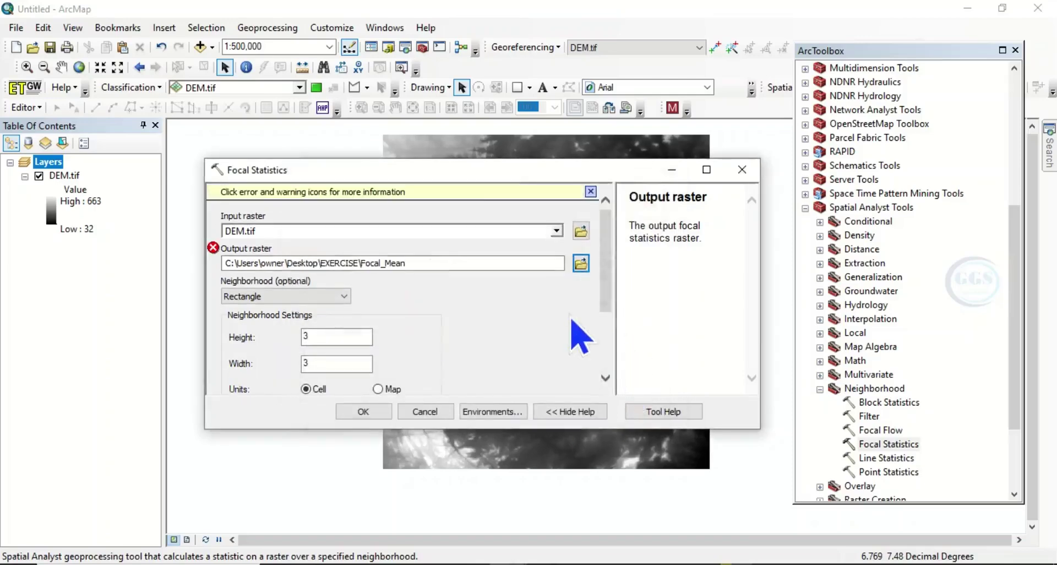
Step: Compute Foc_Mean as the MEAN of DEM.tif over a 3×3 cell rectangle
click(421, 264)
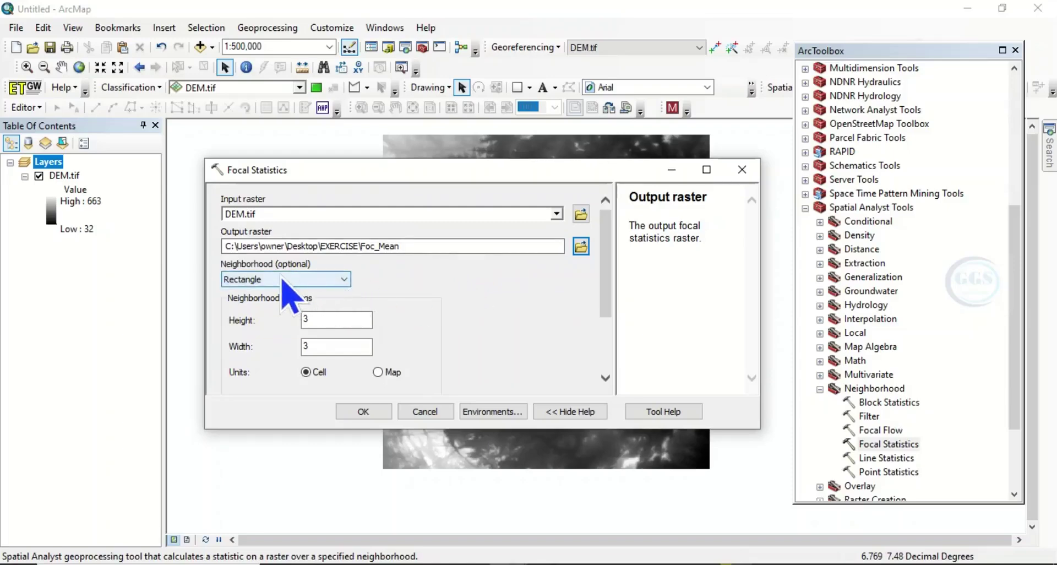
click(346, 280)
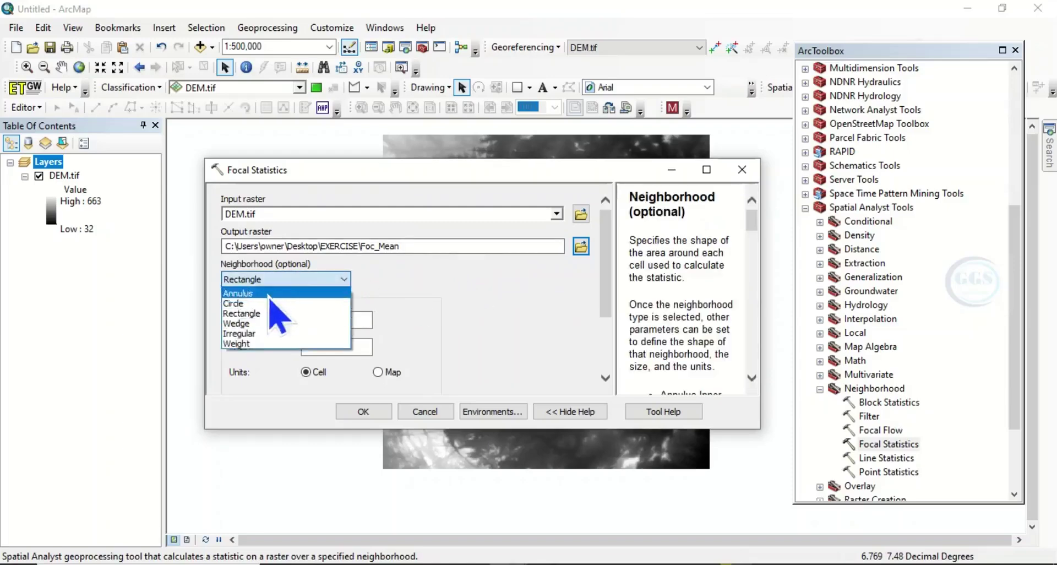
click(250, 317)
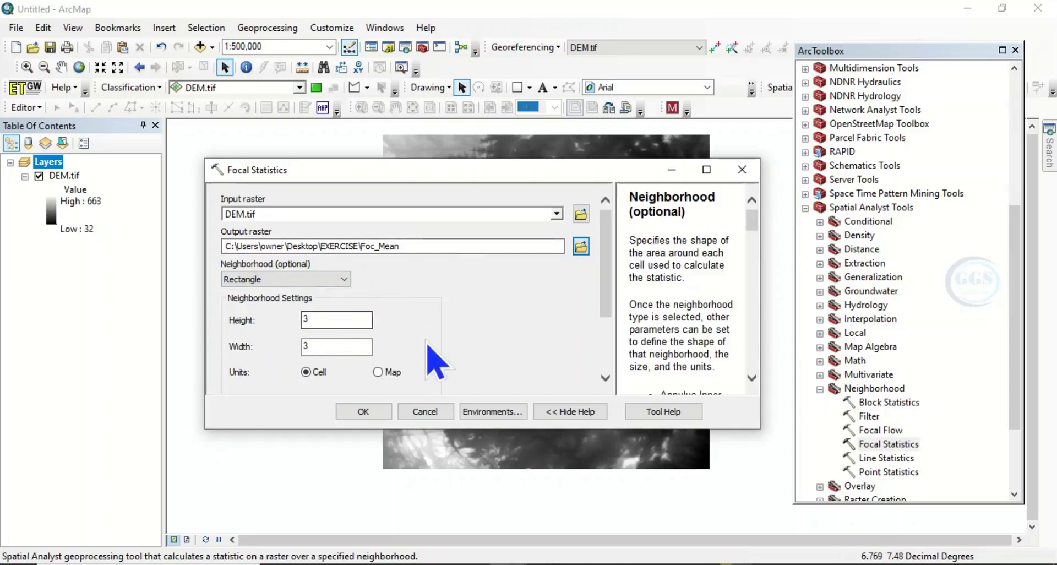
scroll(444, 358, down, 3)
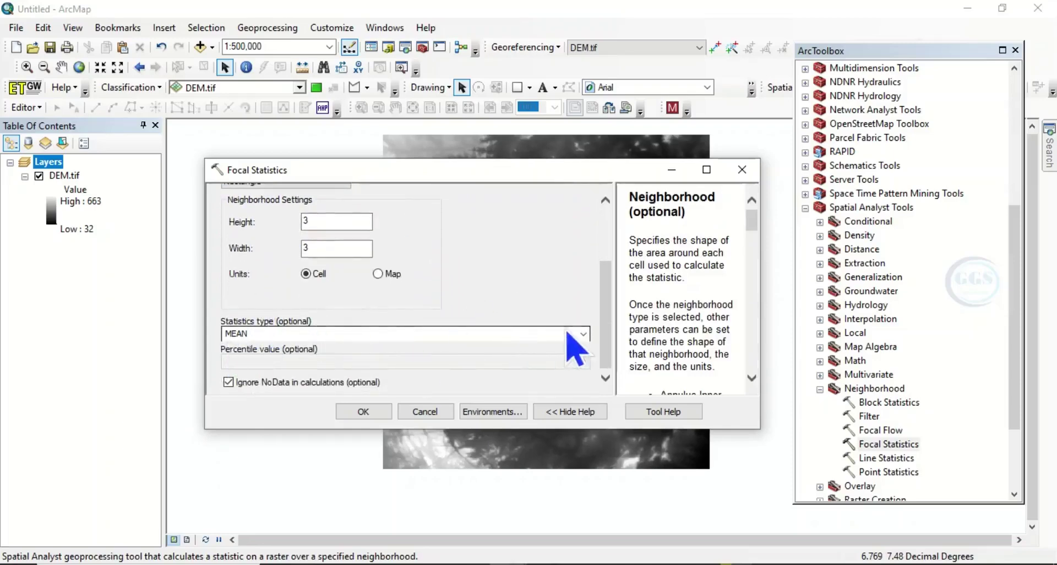
click(583, 333)
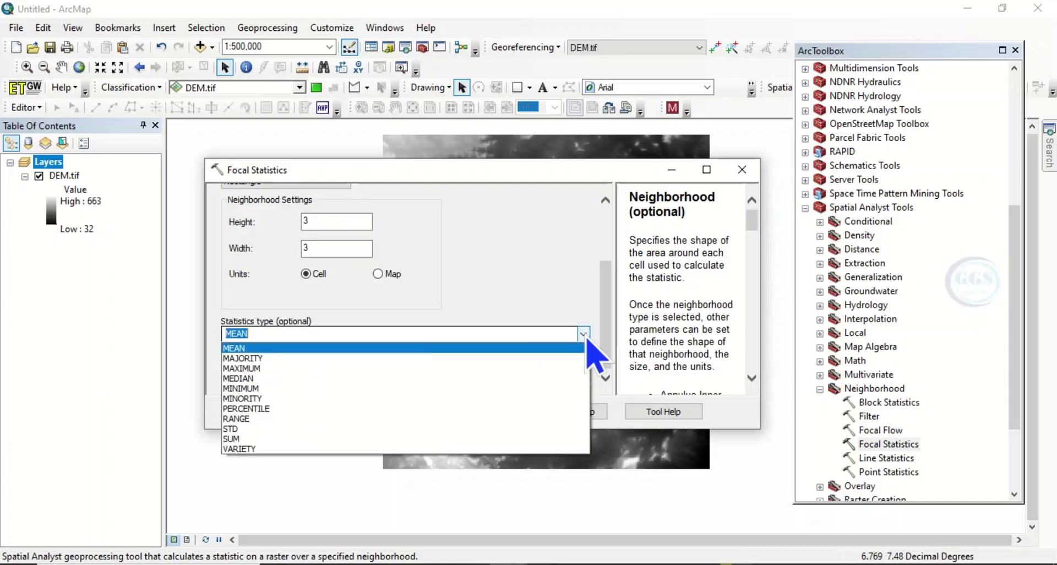
click(246, 352)
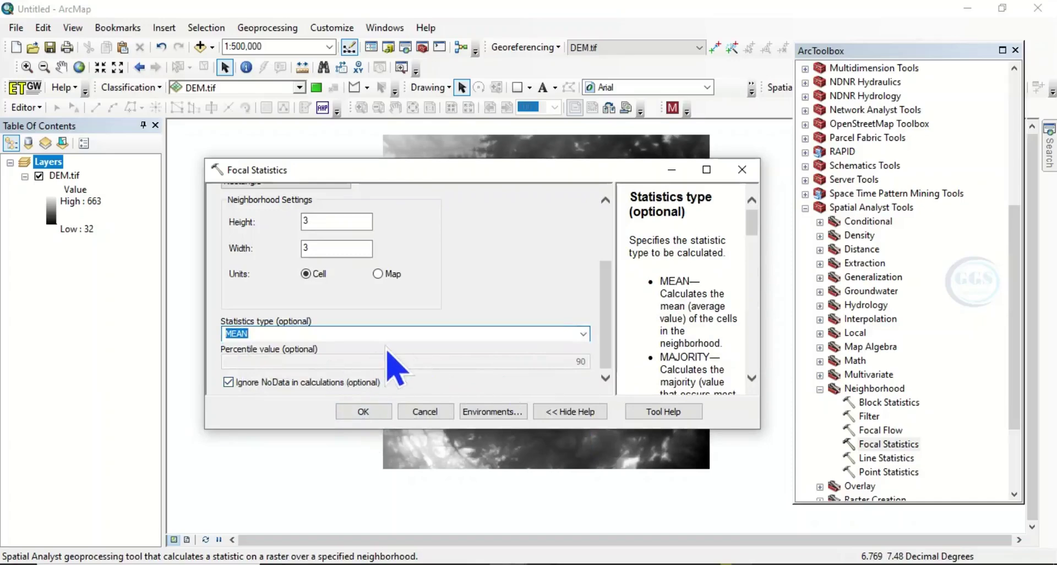
click(364, 413)
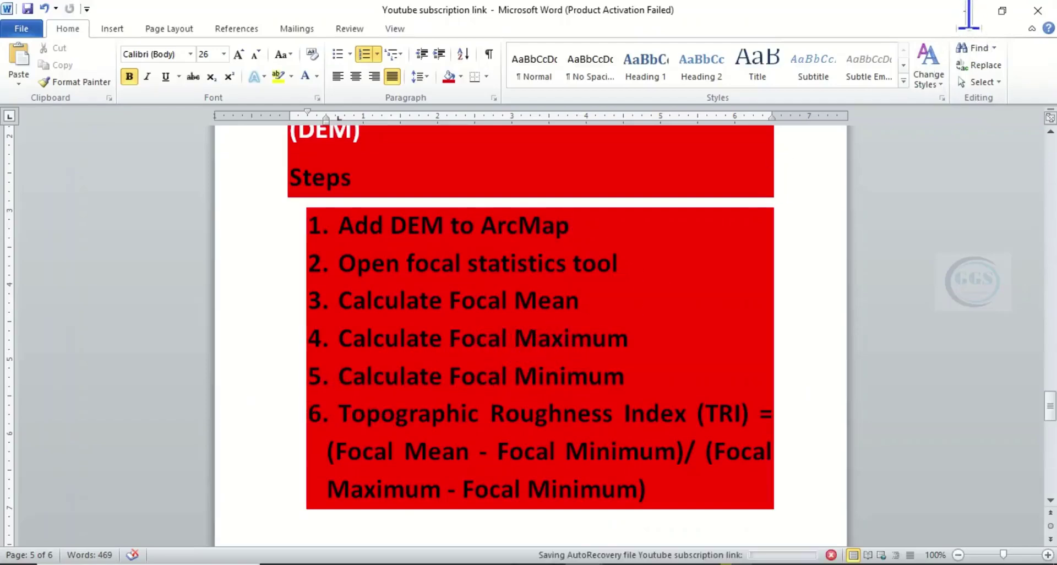
Step: Return to ArcMap with Foc_Mean added and reopen Focal Statistics
click(968, 11)
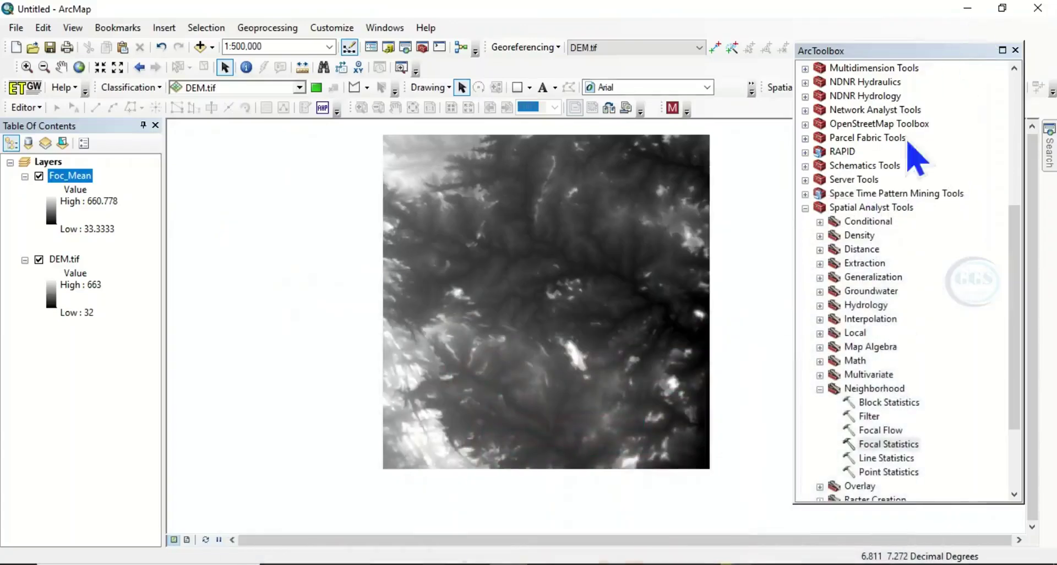
double_click(886, 445)
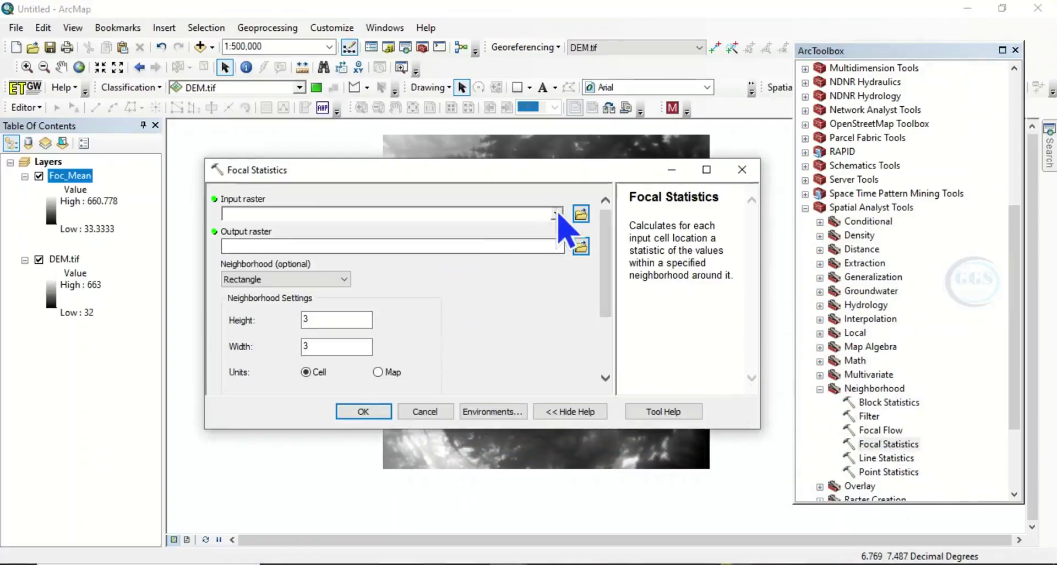
Step: Create Foc_Max in EXERCISE from DEM.tif using the MAXIMUM focal statistic
click(557, 213)
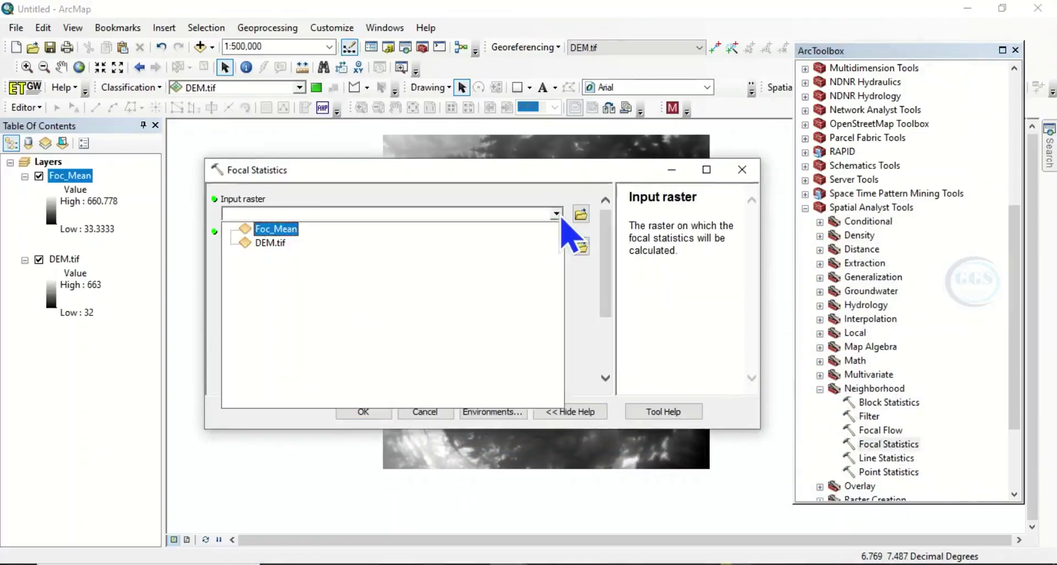
click(275, 243)
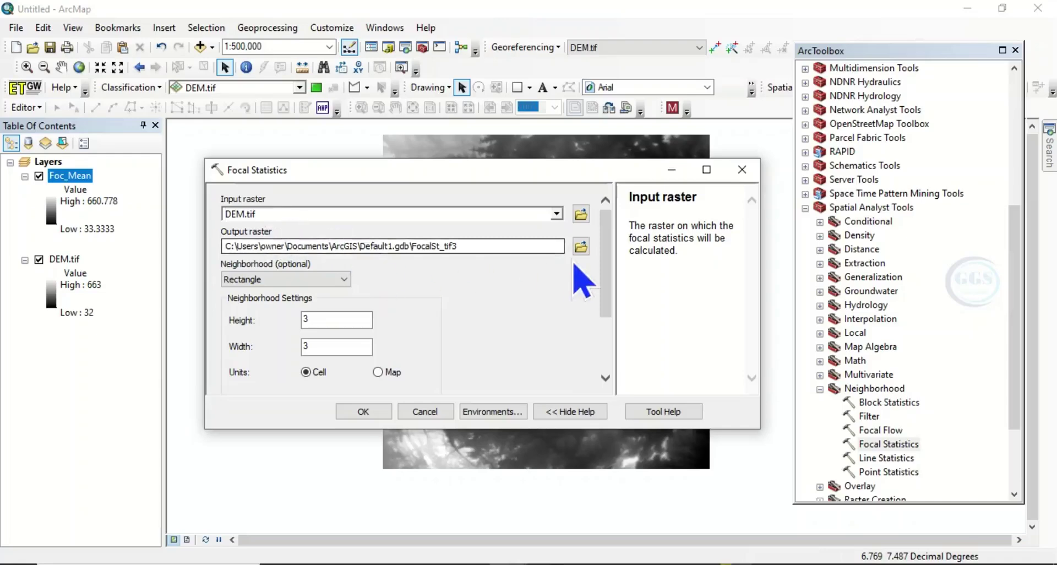
click(581, 247)
click(581, 246)
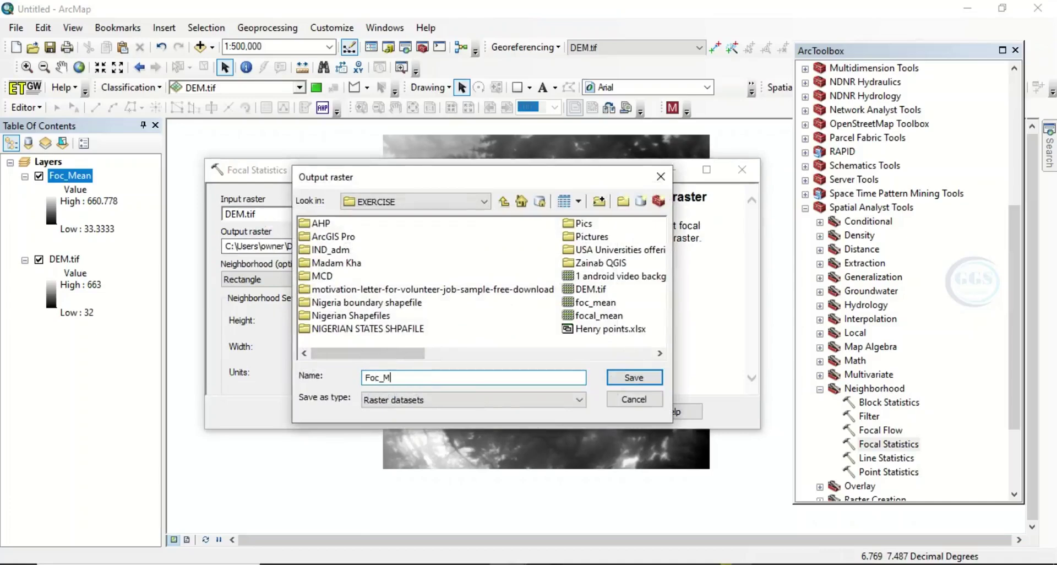
click(634, 377)
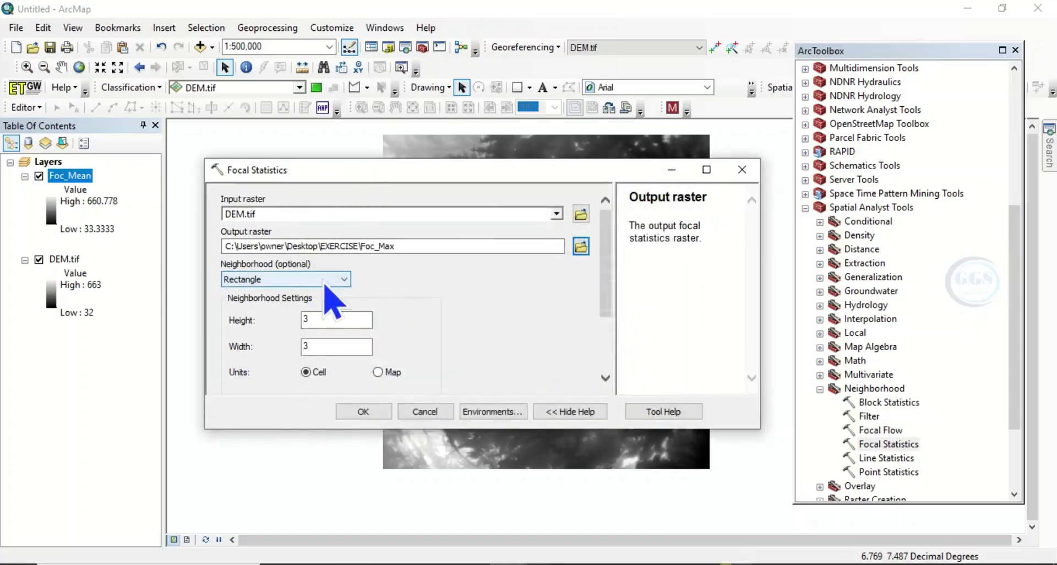
scroll(583, 347, down, 3)
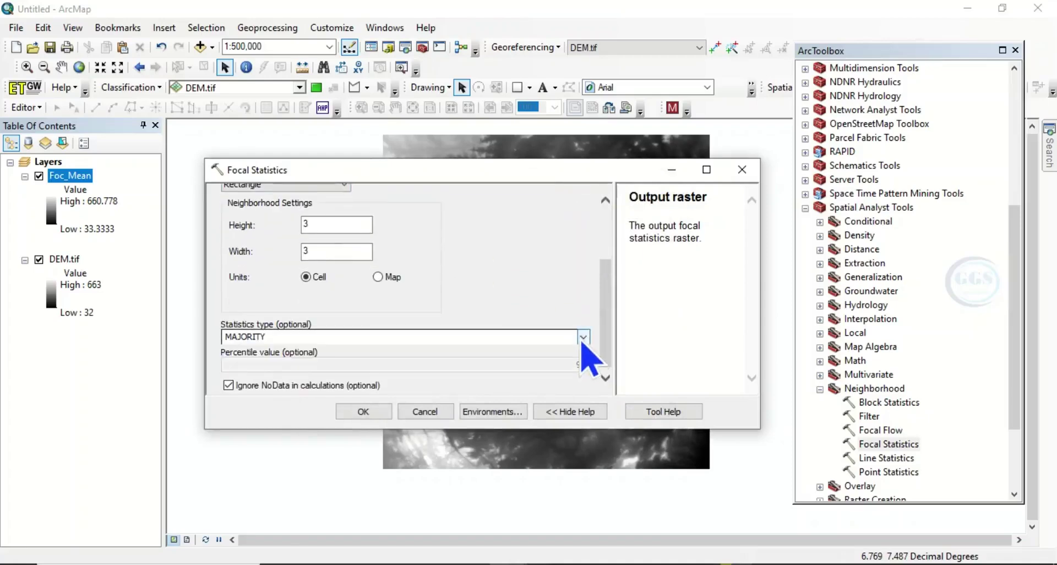
click(584, 338)
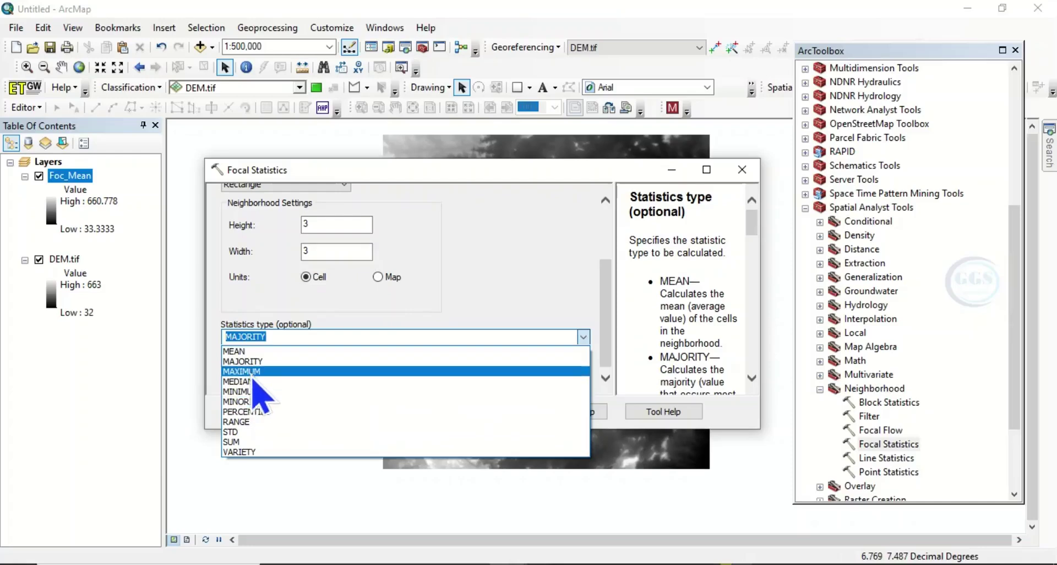
click(253, 372)
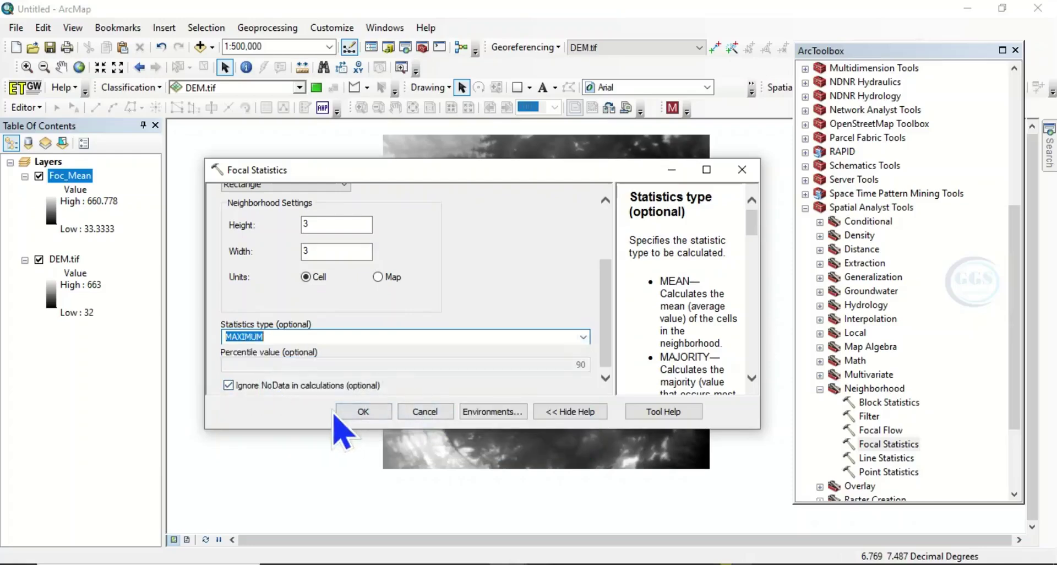
click(357, 414)
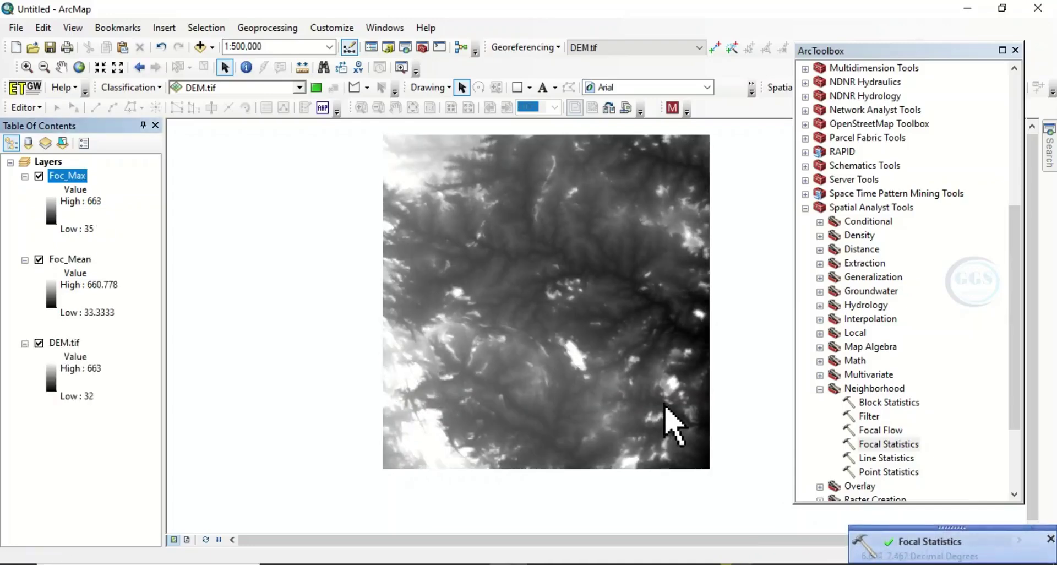
double_click(899, 447)
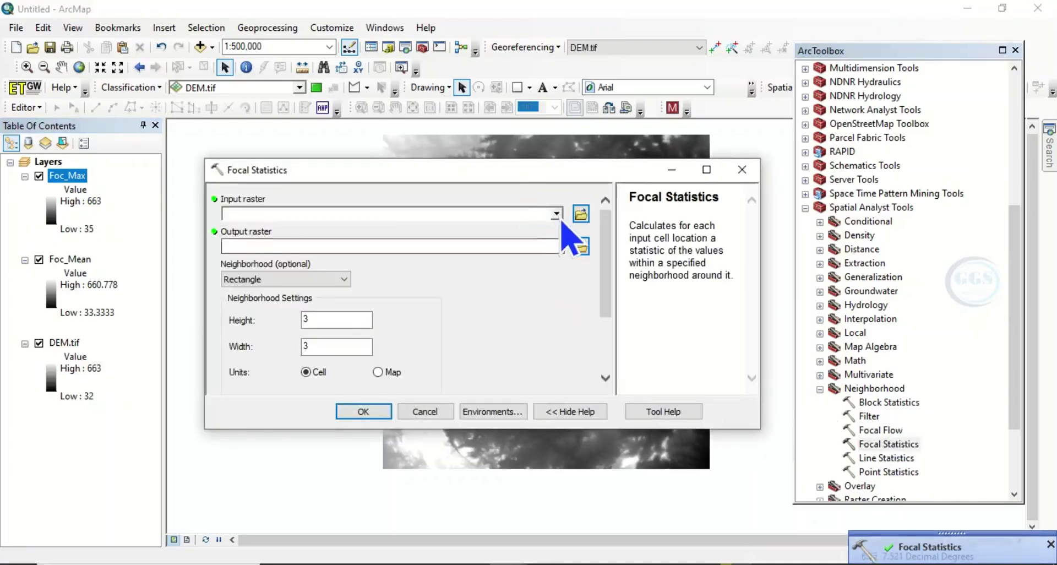
Step: Create Foc_Min in EXERCISE from DEM.tif using the MINIMUM statistic over 3×3 cells
click(557, 214)
click(264, 257)
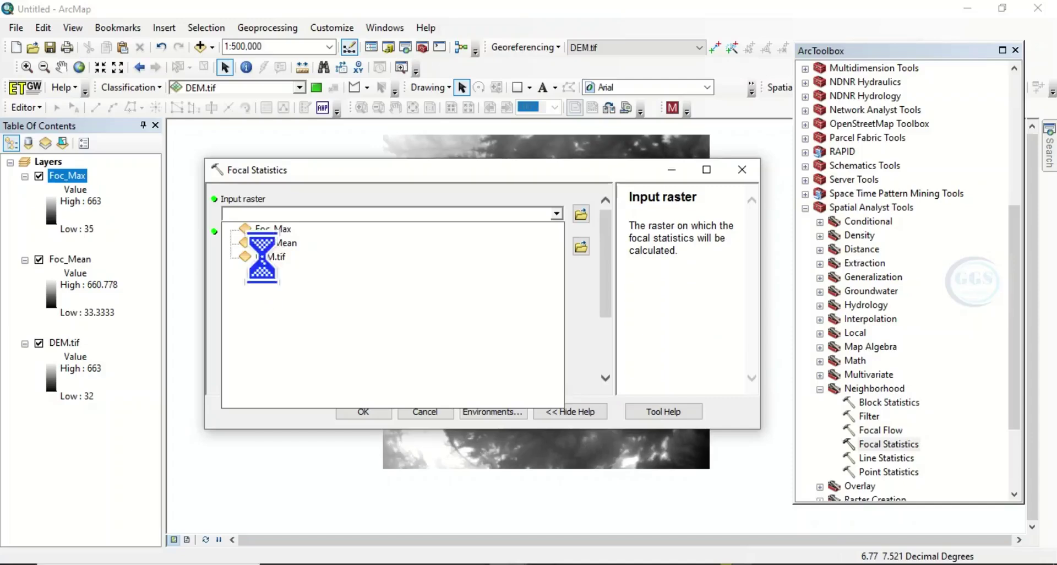
click(581, 246)
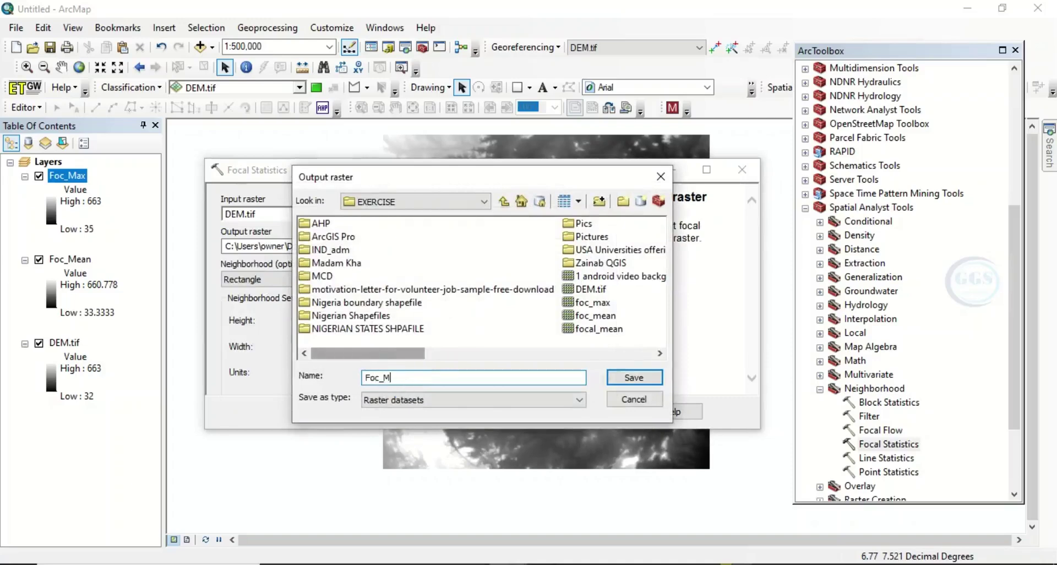
click(632, 378)
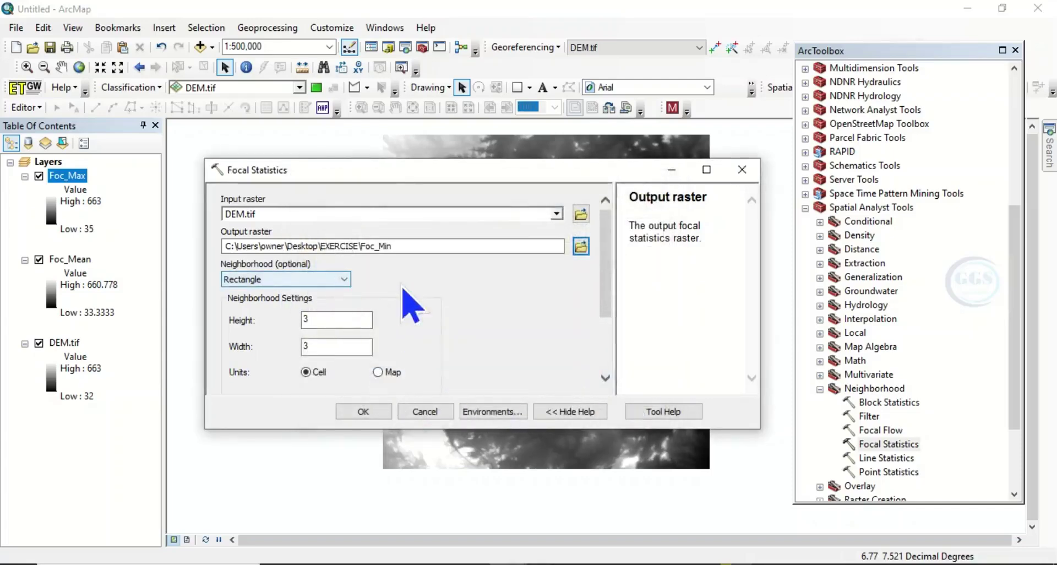
scroll(438, 306, down, 3)
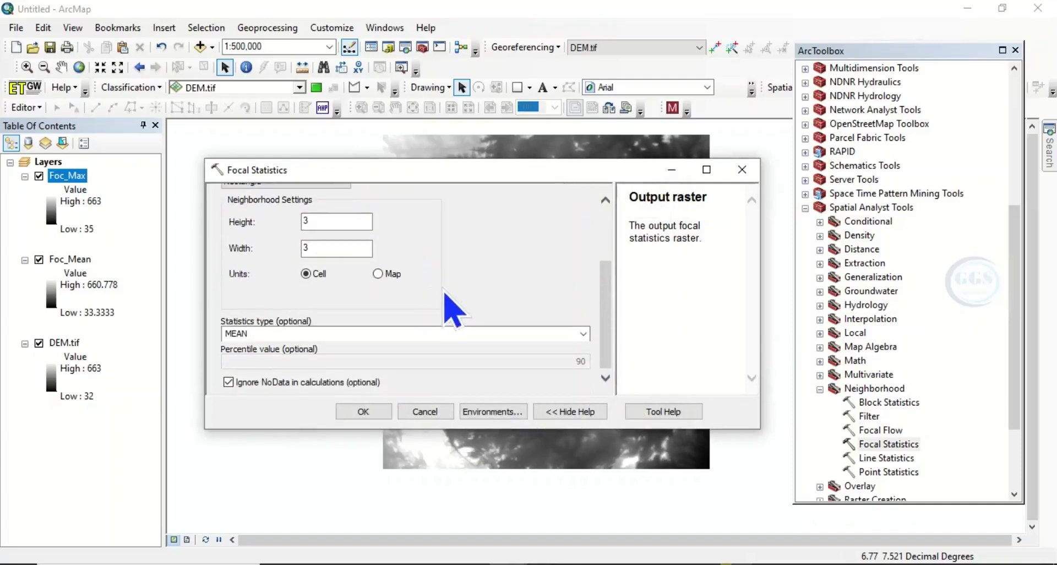
click(585, 336)
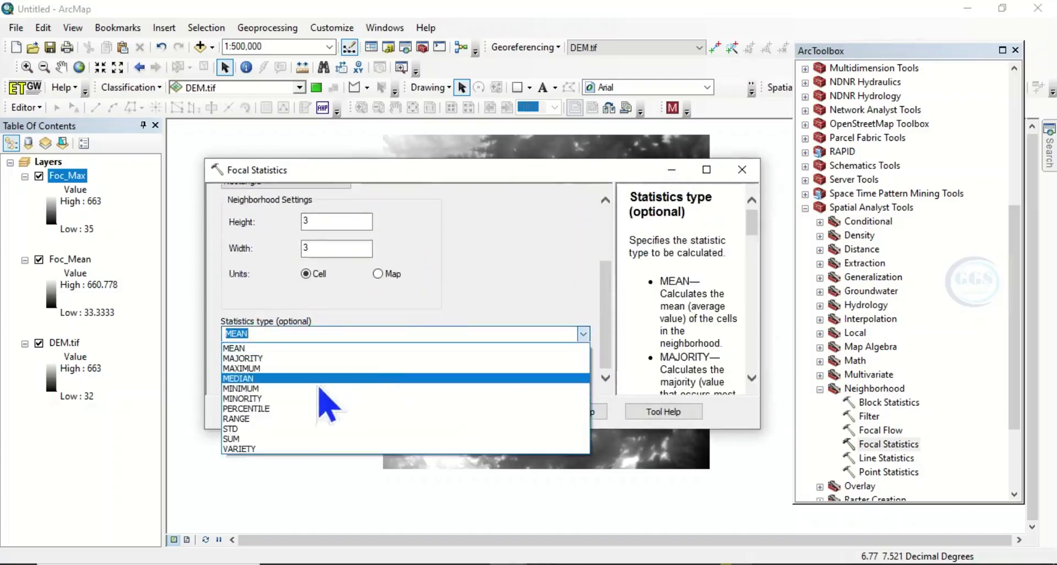
click(259, 389)
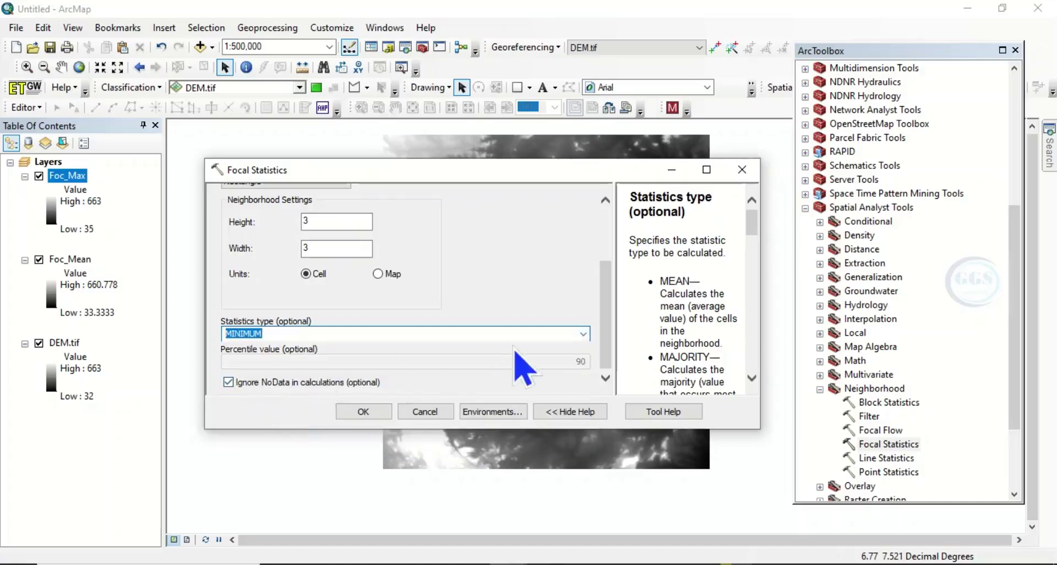
click(363, 413)
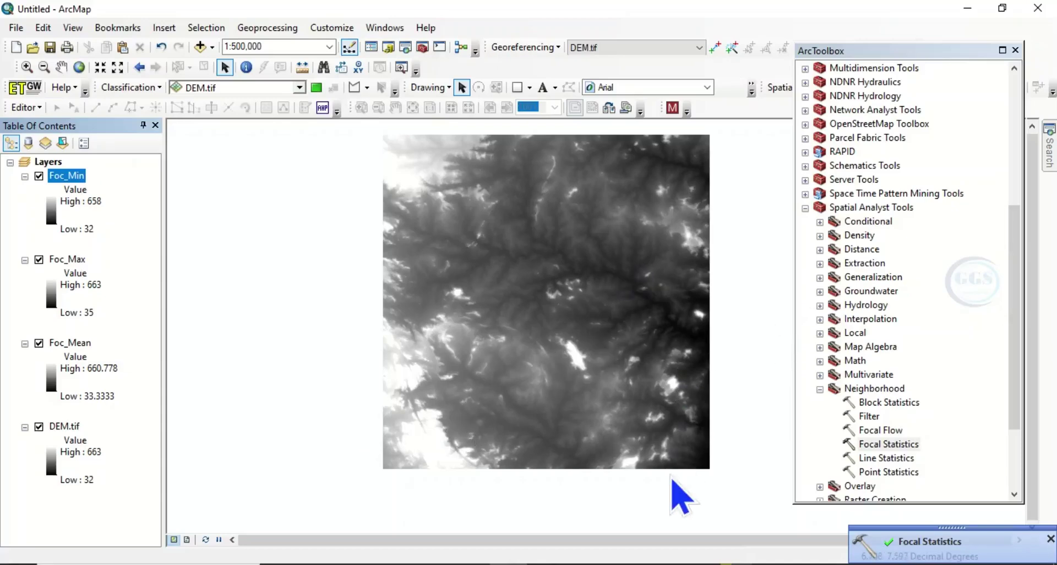
click(644, 547)
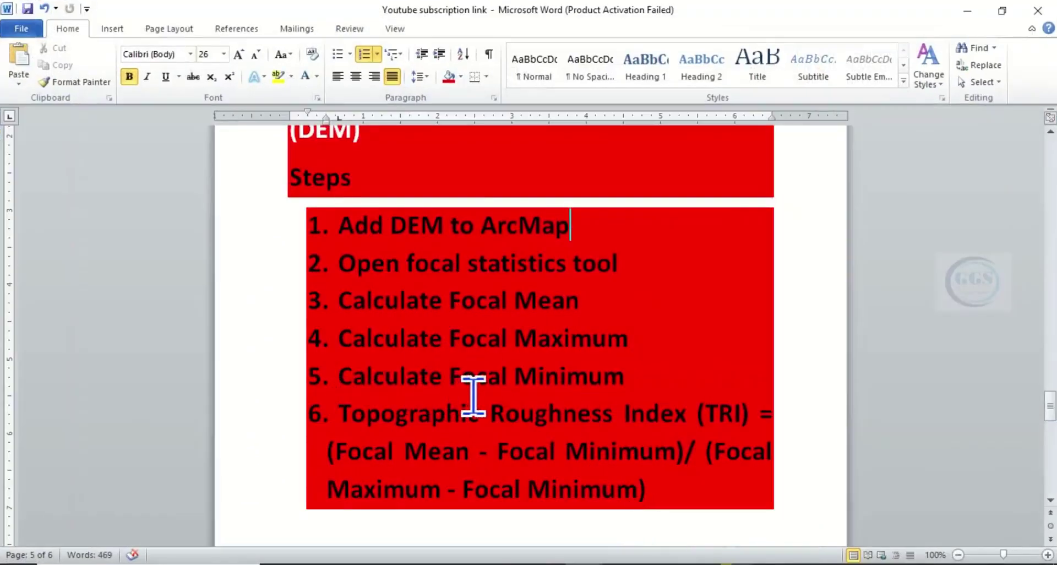
scroll(460, 393, down, 3)
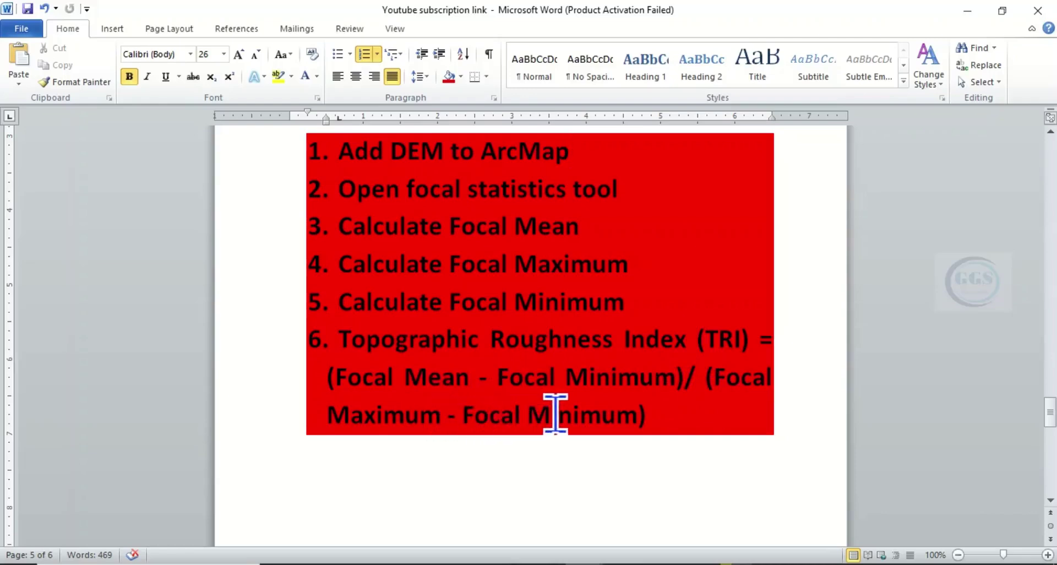
click(967, 19)
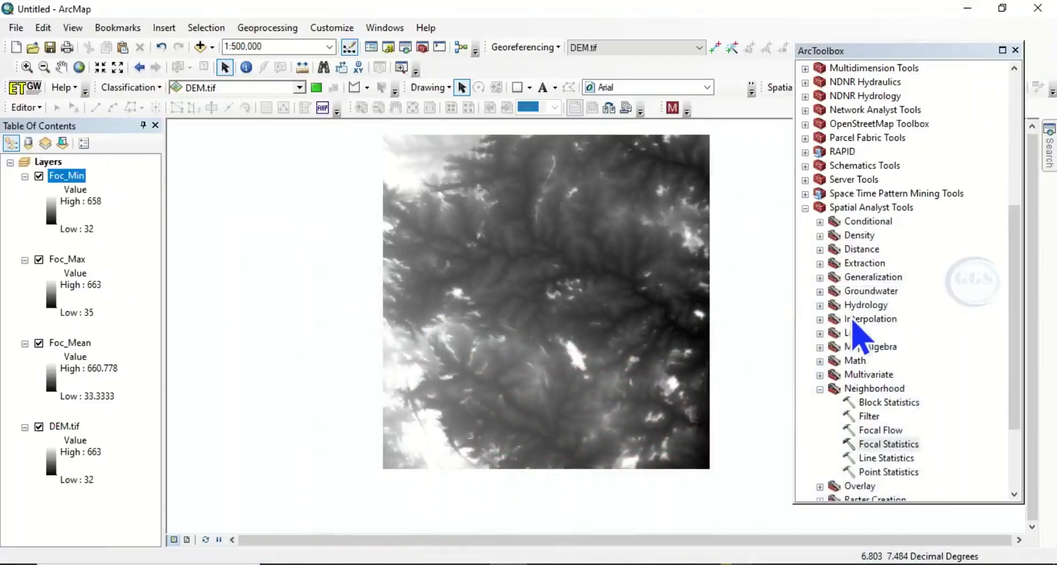
Step: Begin a Raster Calculator expression with ("Foc_Mean" - and check the TRI formula in Word
click(820, 347)
double_click(895, 362)
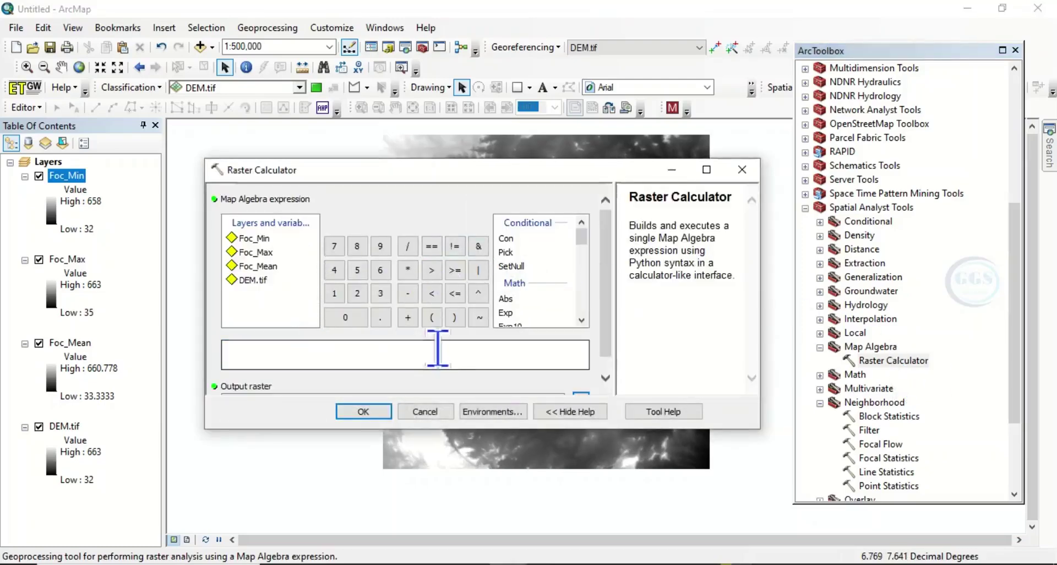
click(431, 317)
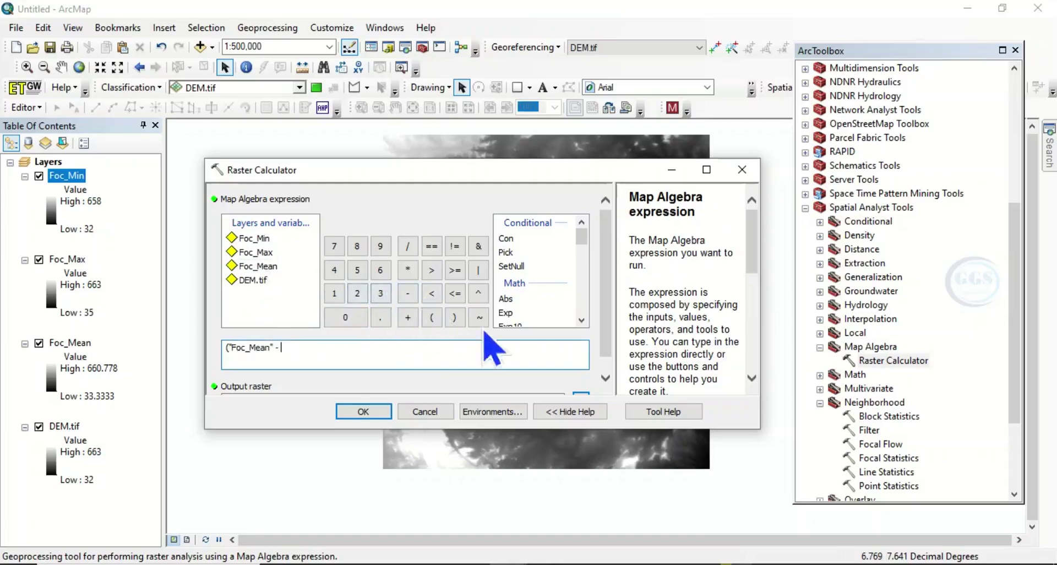
mouse_move(583, 563)
click(668, 517)
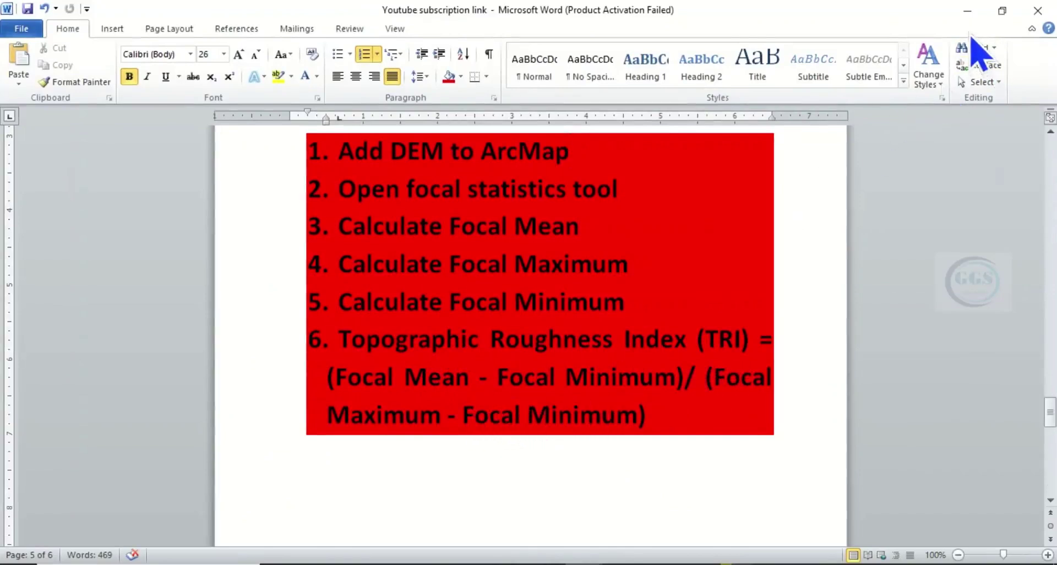
Step: Return from Word to the Raster Calculator holding ("Foc_Mean" - "Foc_Min")
click(968, 10)
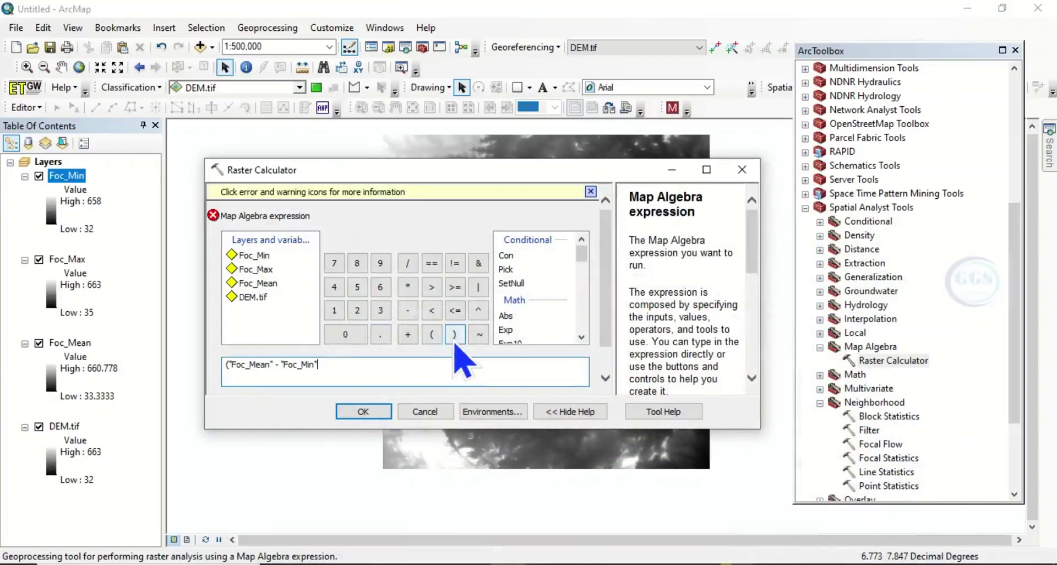
Step: Finish the expression with / ("Foc_Max" - "Foc_Min") and save the output as EXERCISE\TRI
click(408, 265)
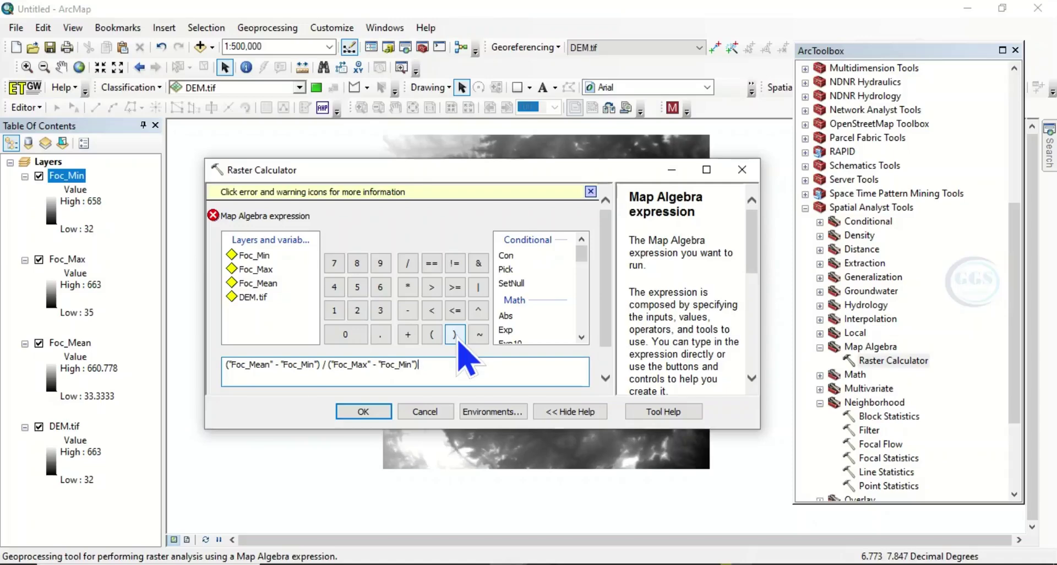
scroll(605, 375, down, 3)
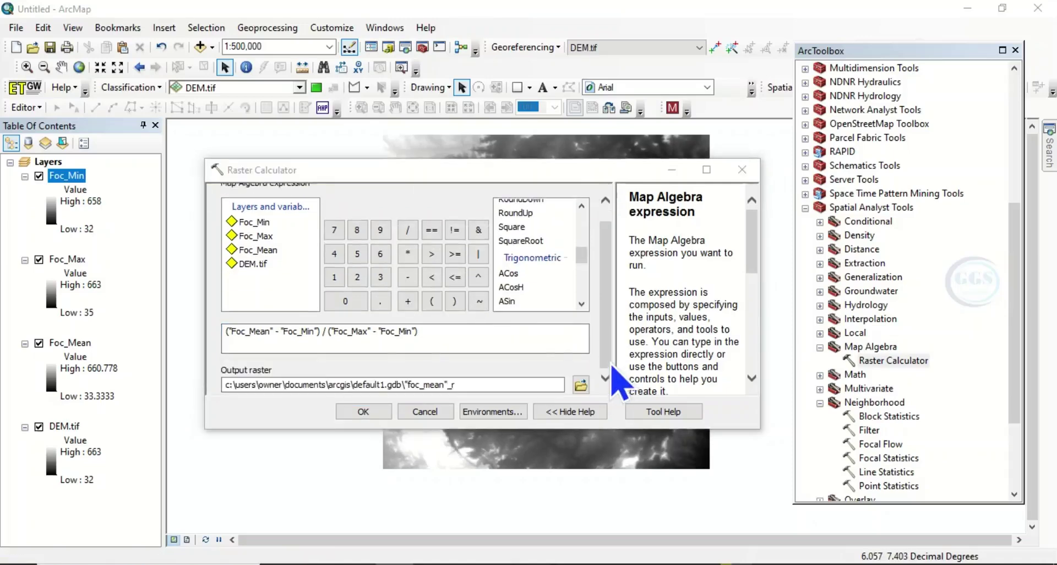
click(581, 385)
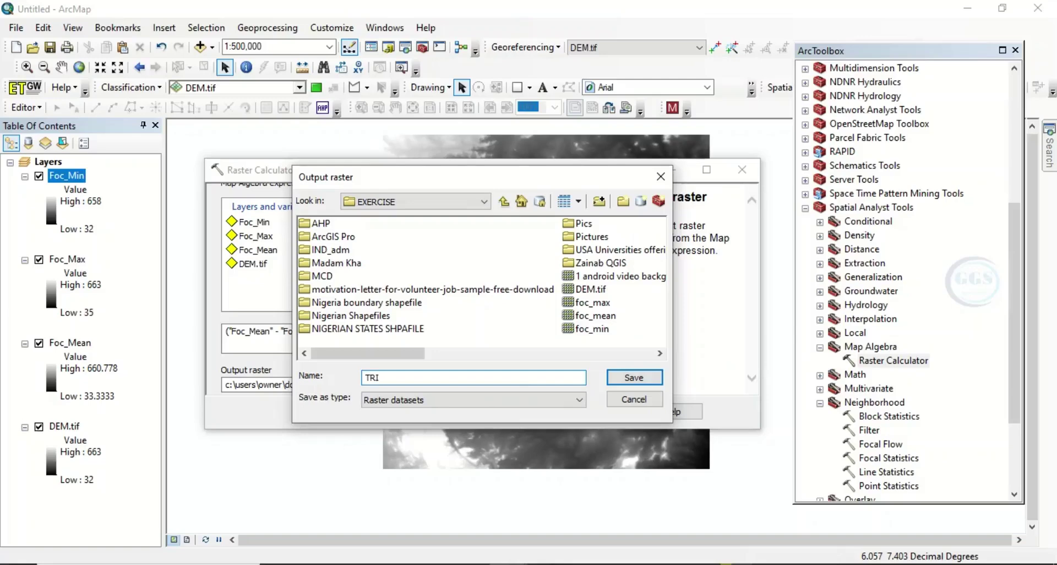
click(634, 378)
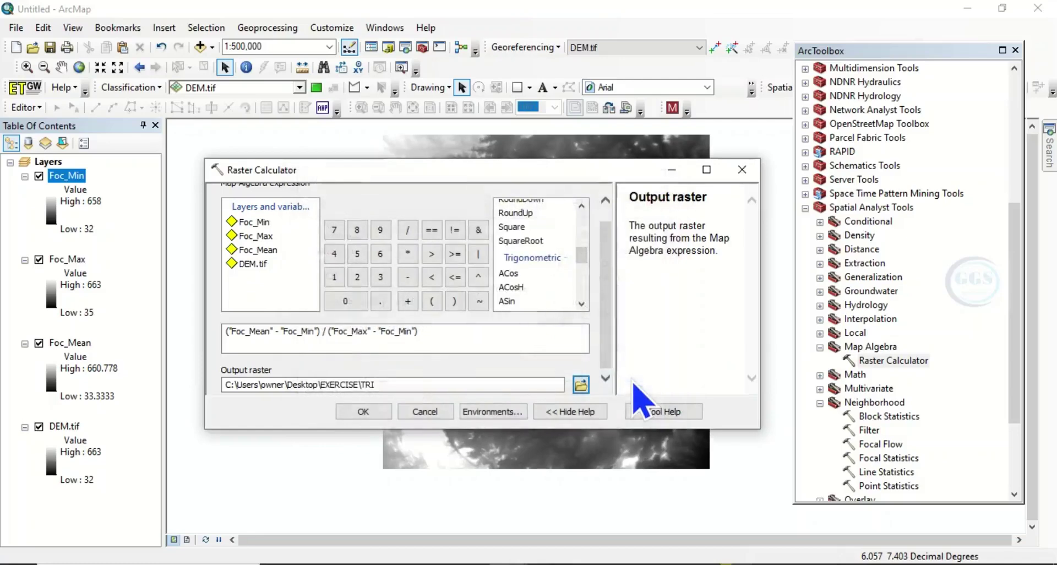
click(363, 412)
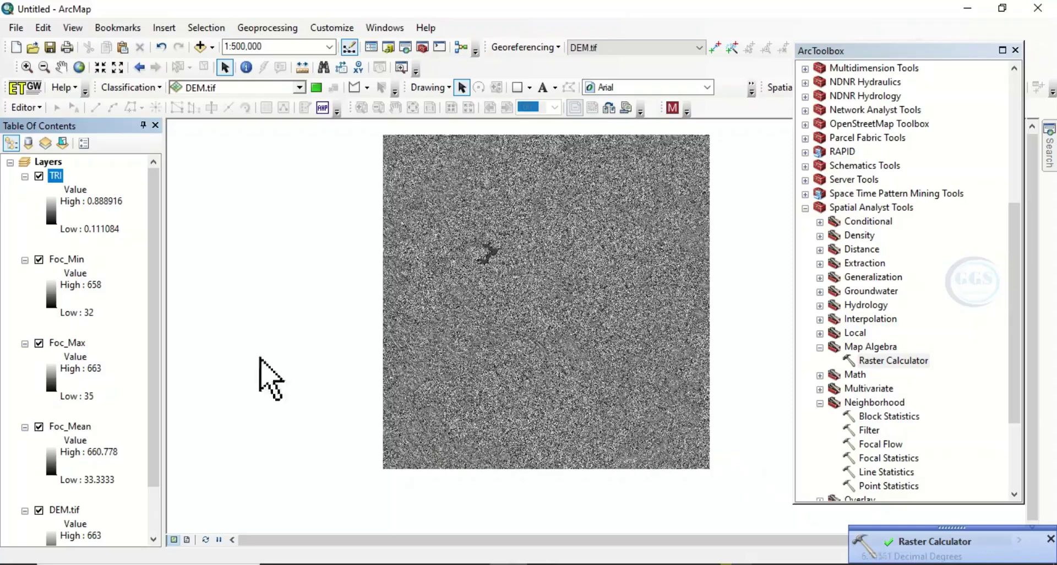
Step: Switch off DEM.tif, Foc_Mean, Foc_Max and Foc_Min so only TRI shows, then zoom in
click(38, 510)
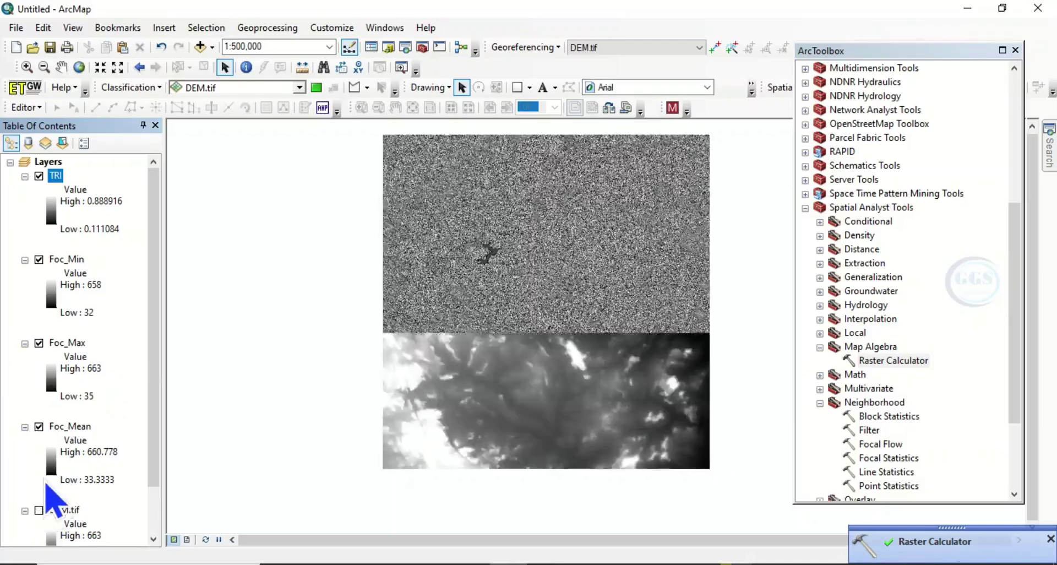
click(39, 428)
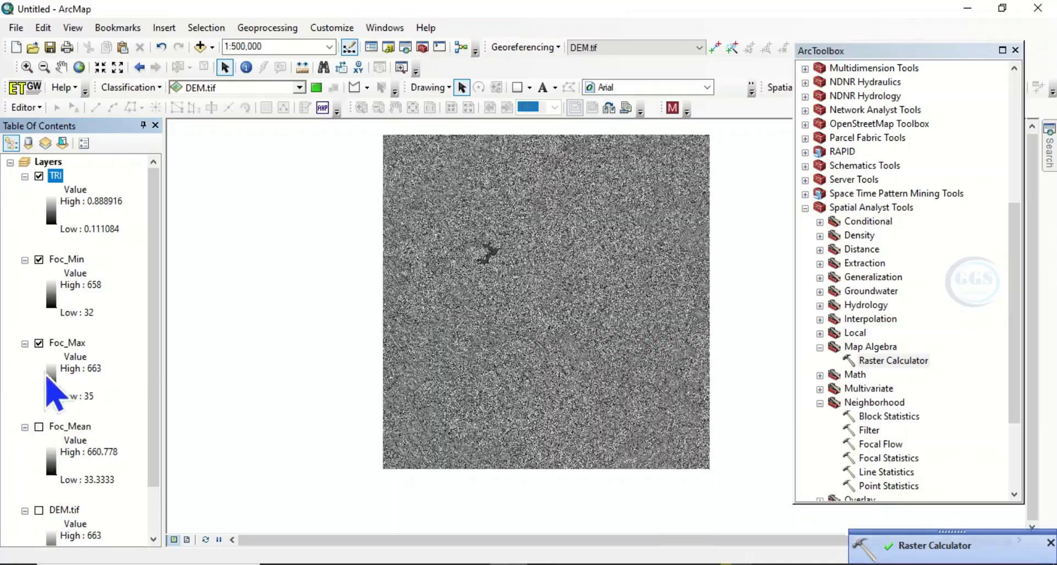
click(39, 343)
click(39, 259)
scroll(520, 258, up, 3)
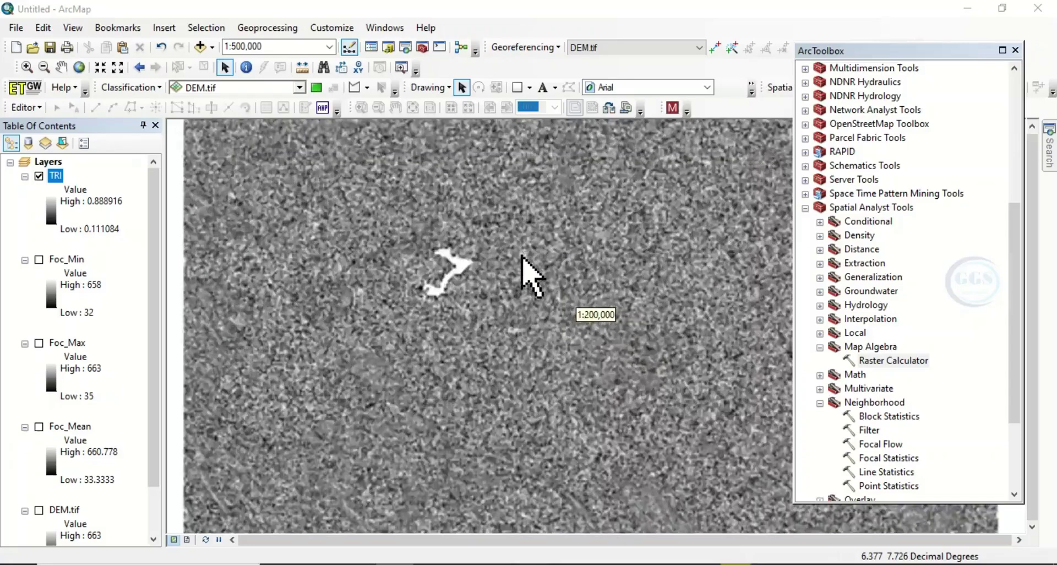
scroll(581, 268, up, 1)
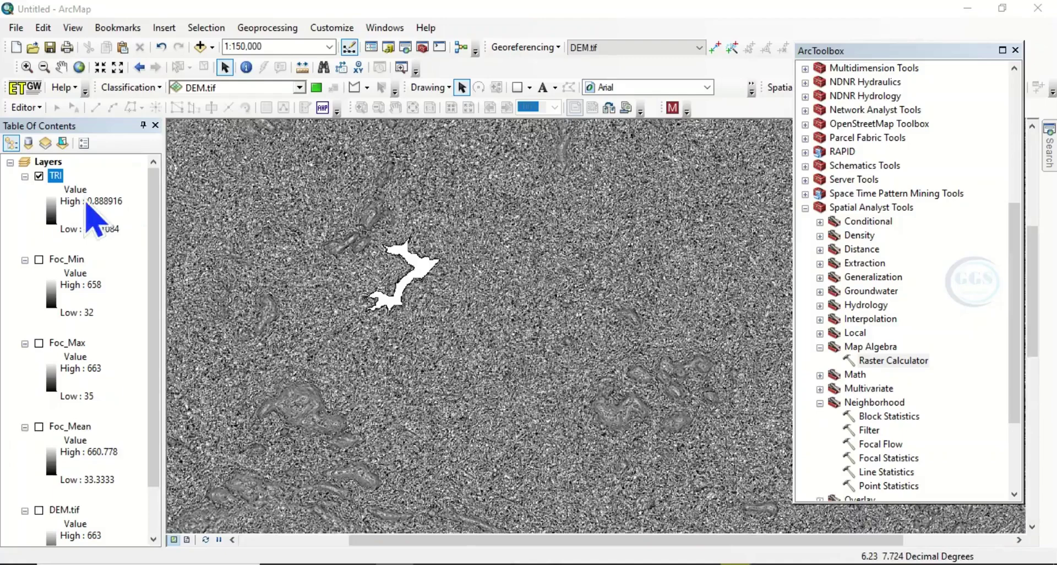
right_click(58, 177)
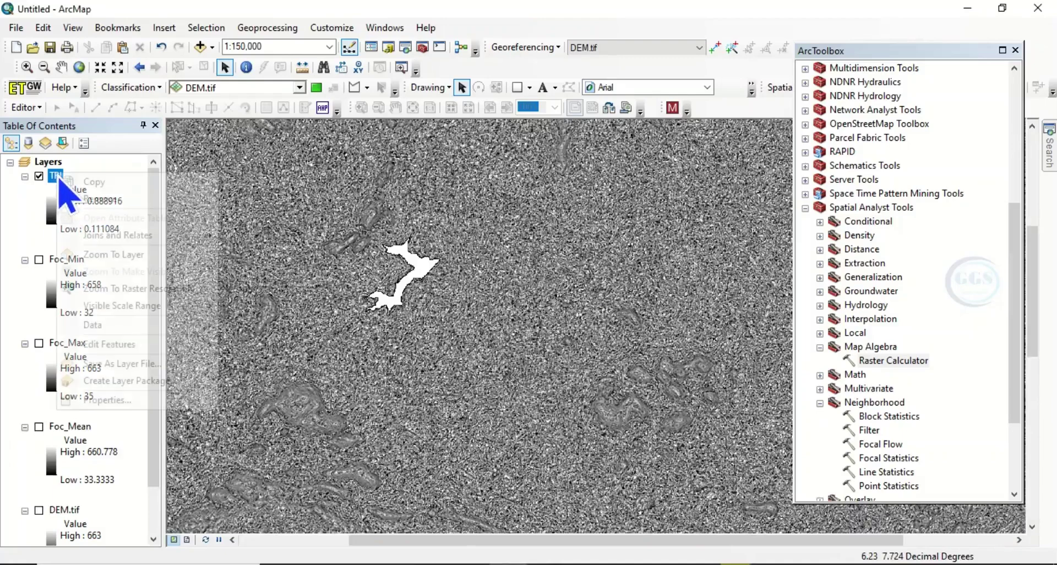
Step: Symbolize TRI as 4 classified ranges with the red-yellow-green-blue colour ramp and apply it
click(116, 401)
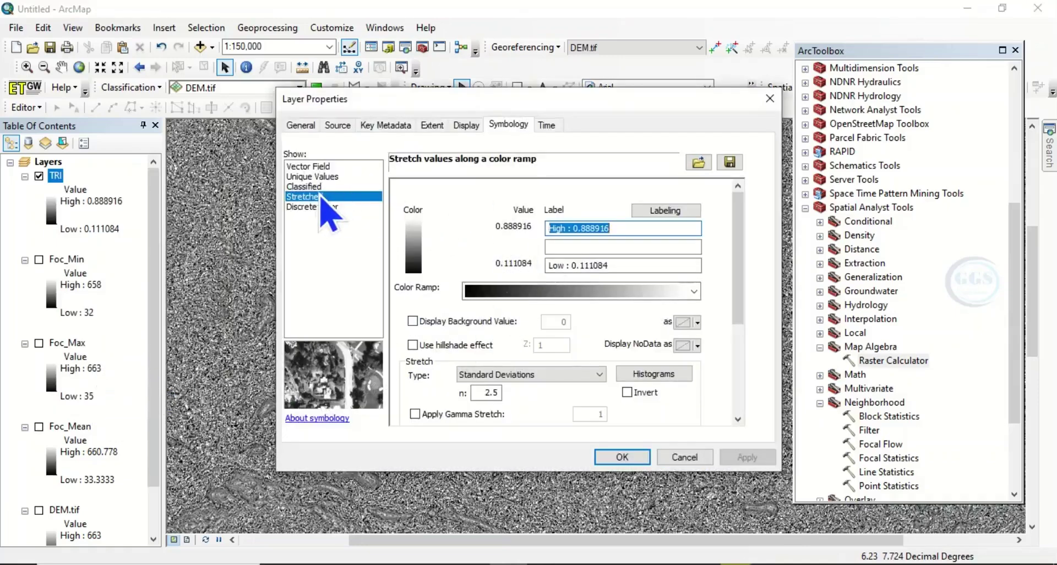
click(307, 187)
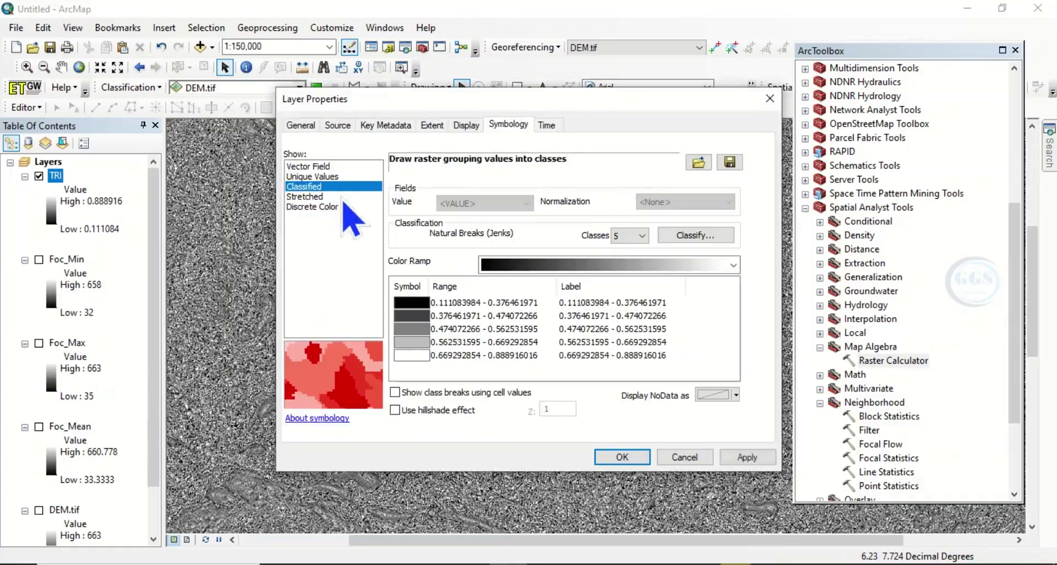
click(642, 237)
click(627, 271)
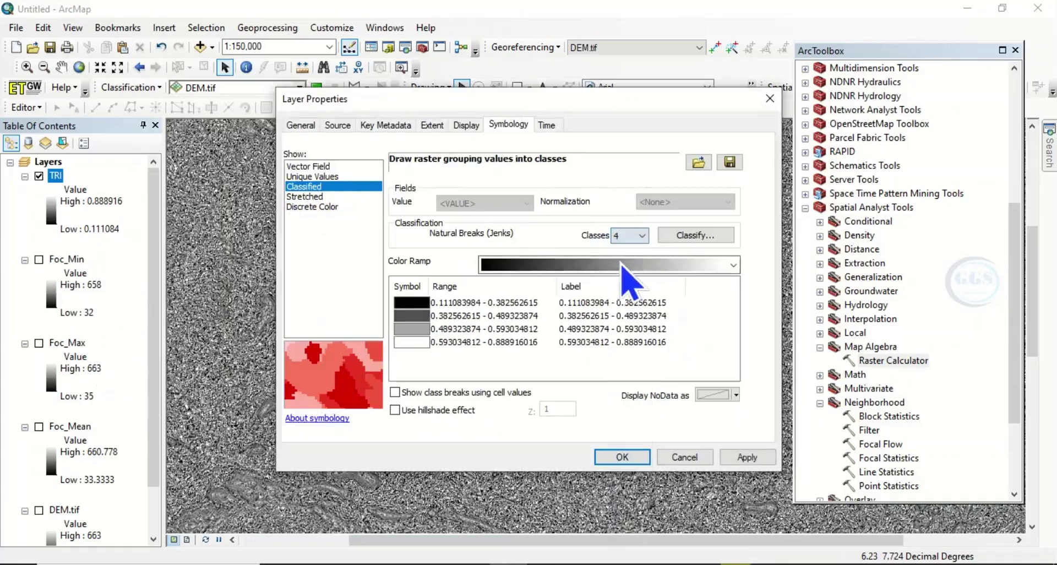
click(735, 267)
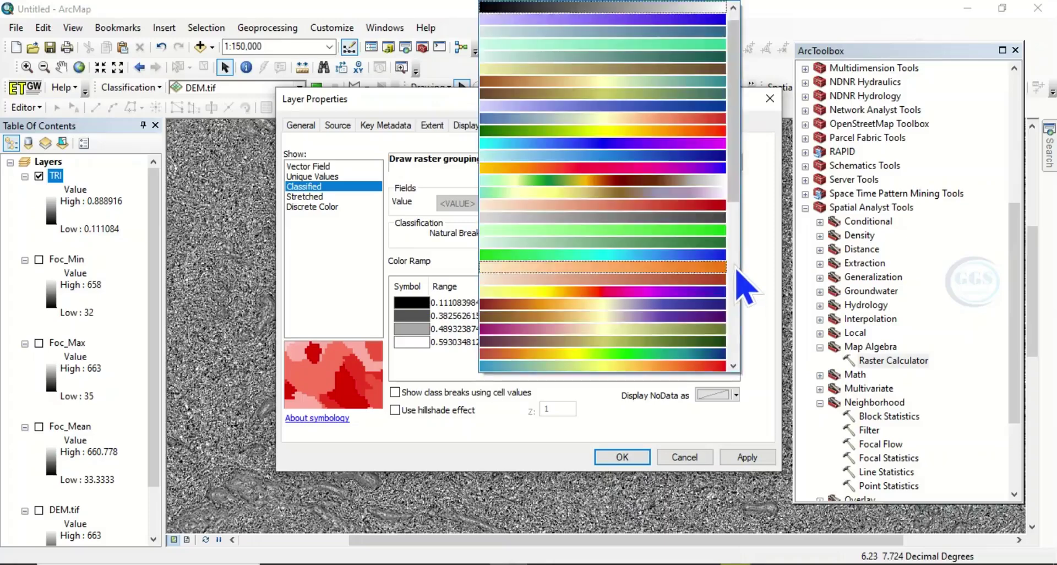
click(604, 366)
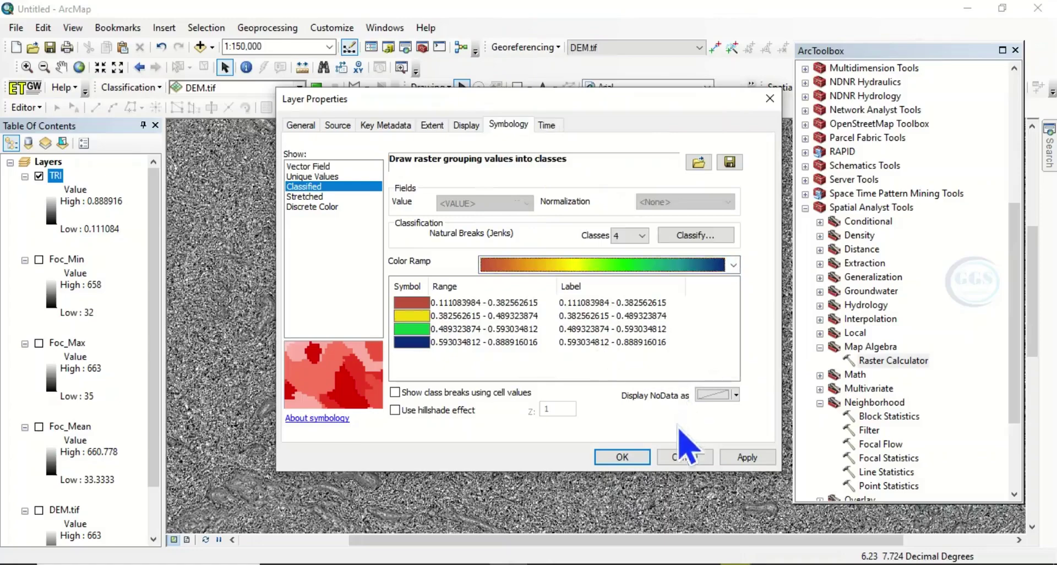
click(738, 458)
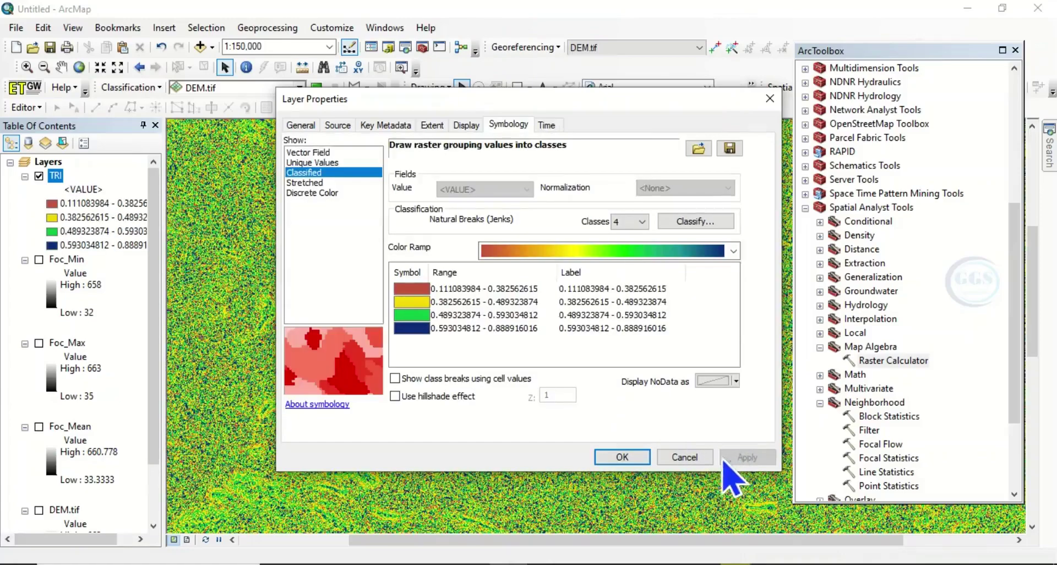
click(622, 457)
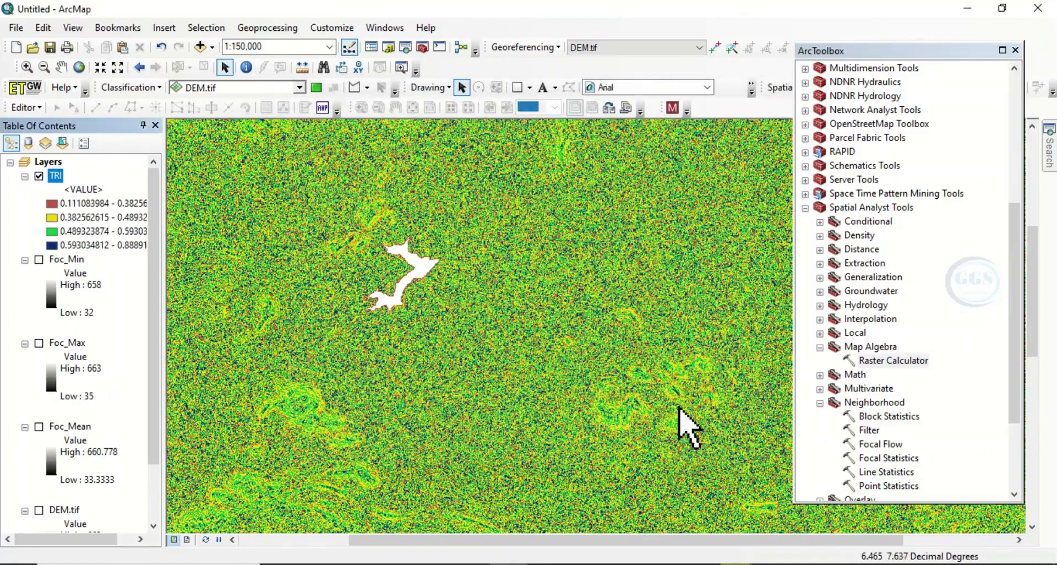